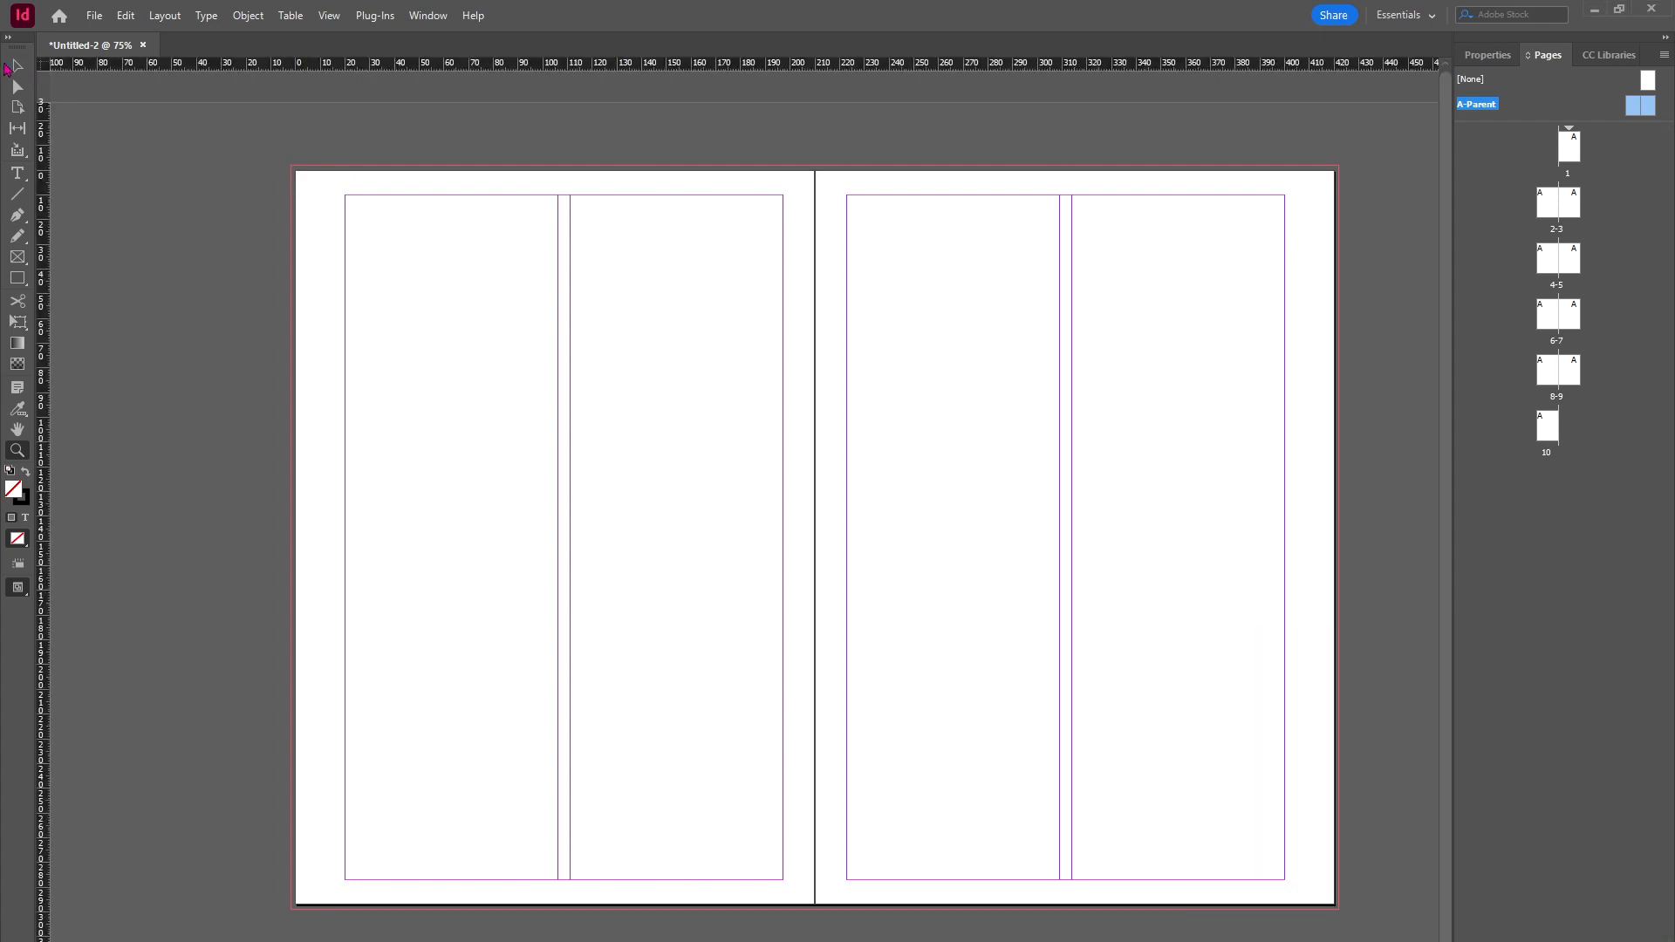
left_click(17, 66)
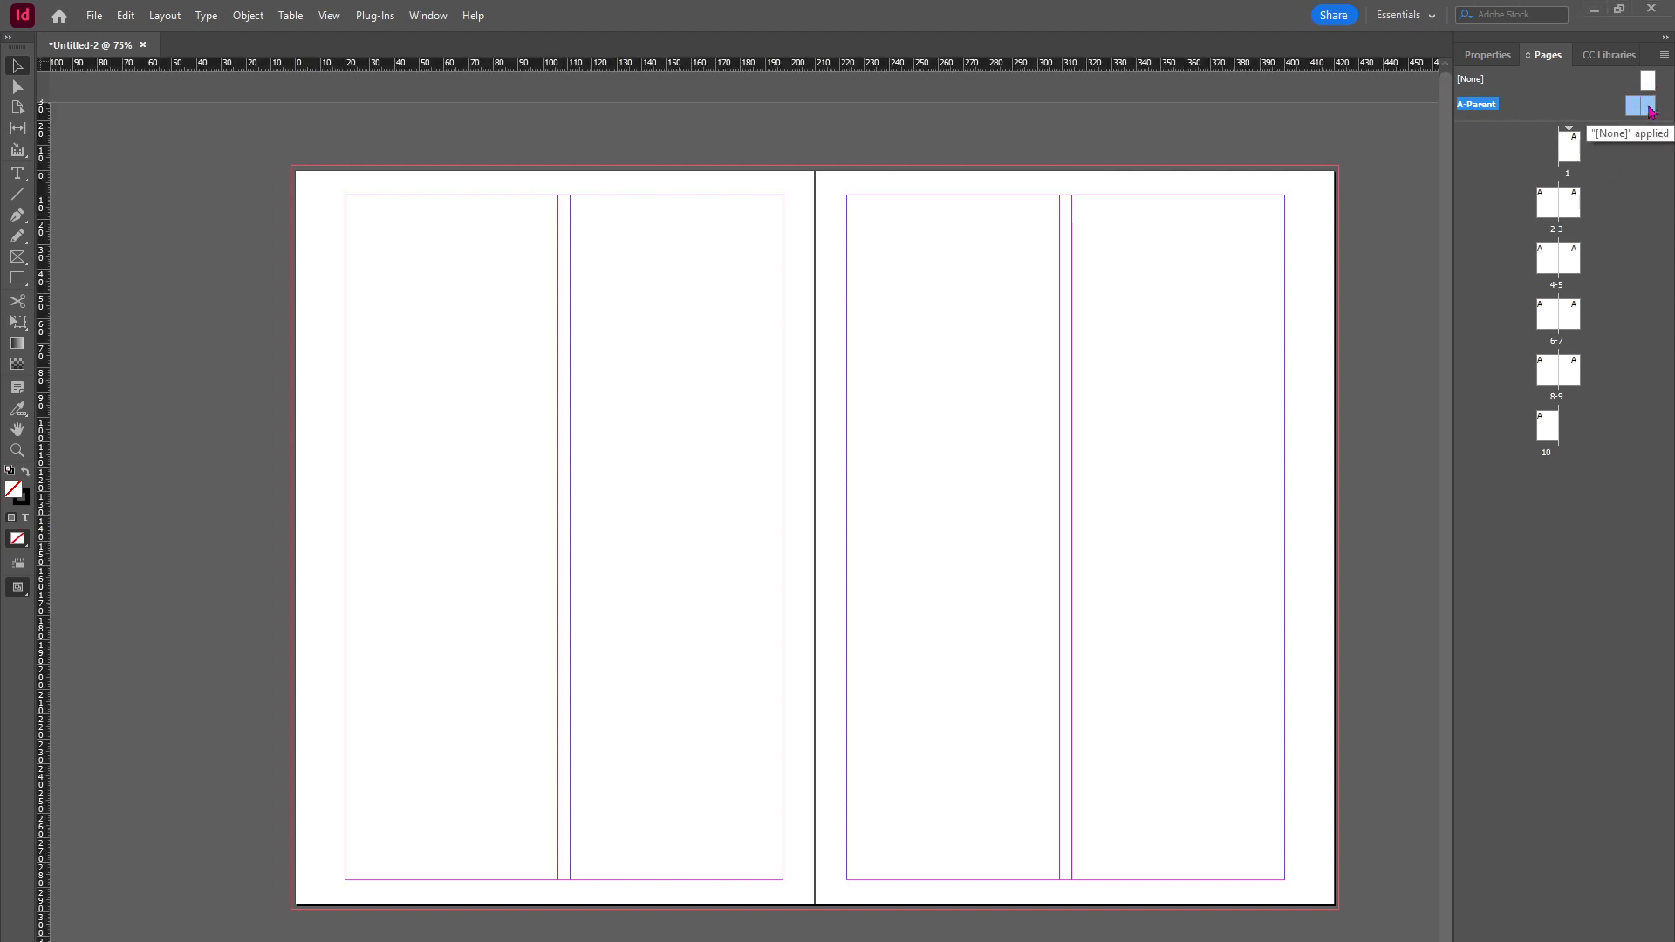
scroll(1258, 290, "right", 5)
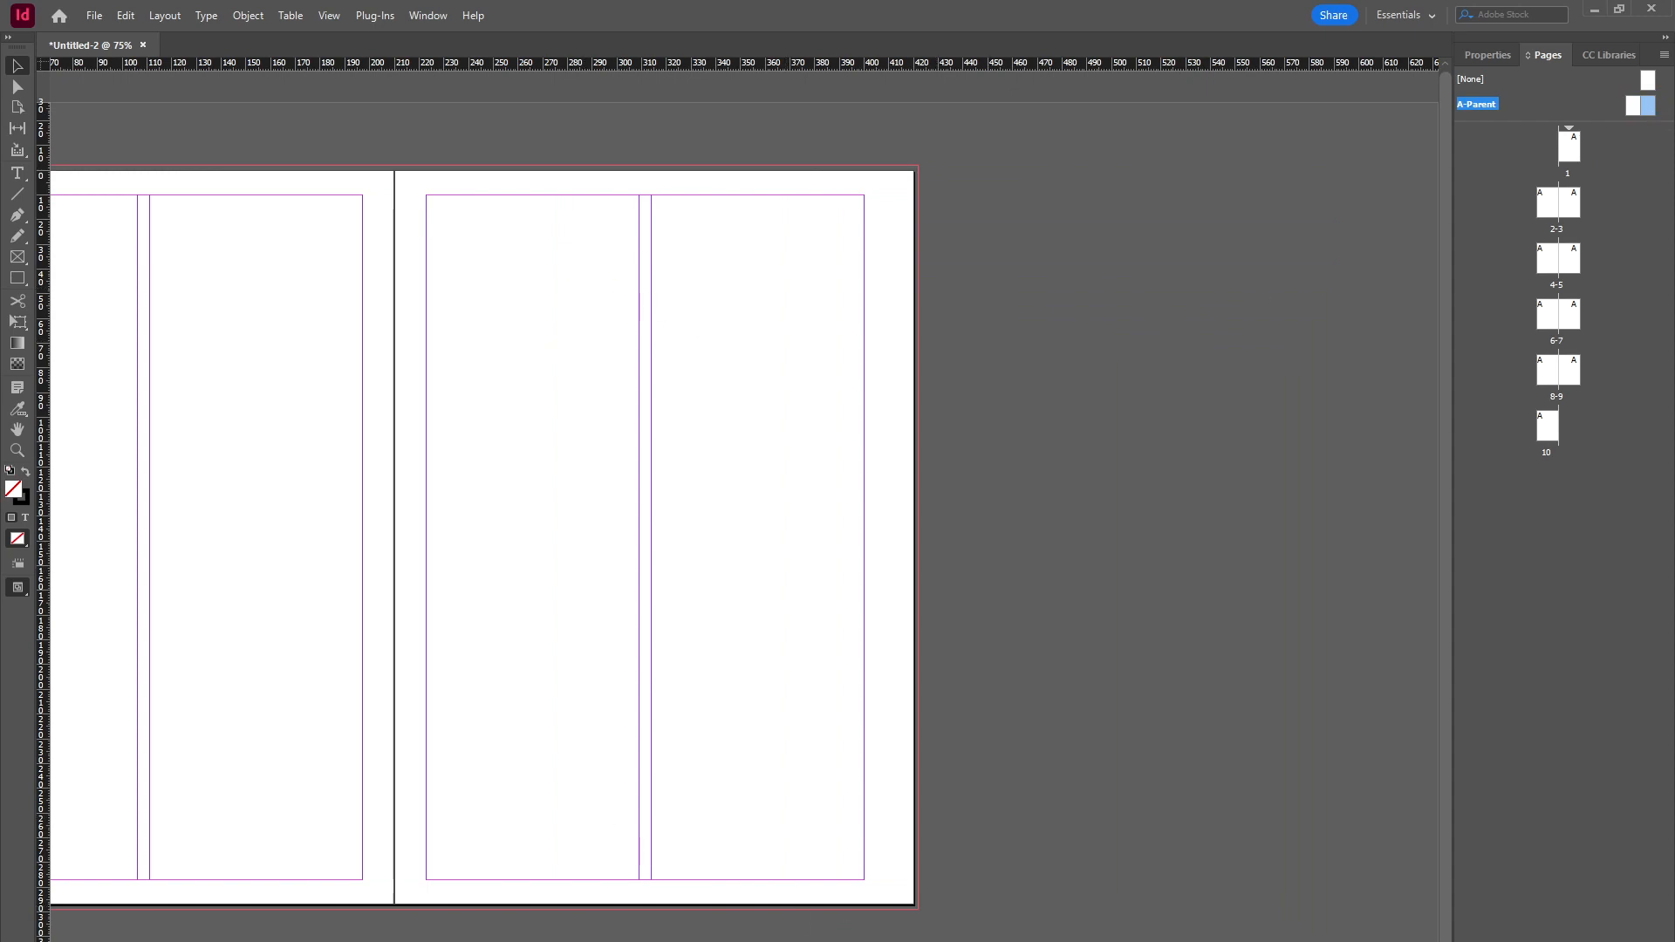
scroll(1373, 428, "left", 3)
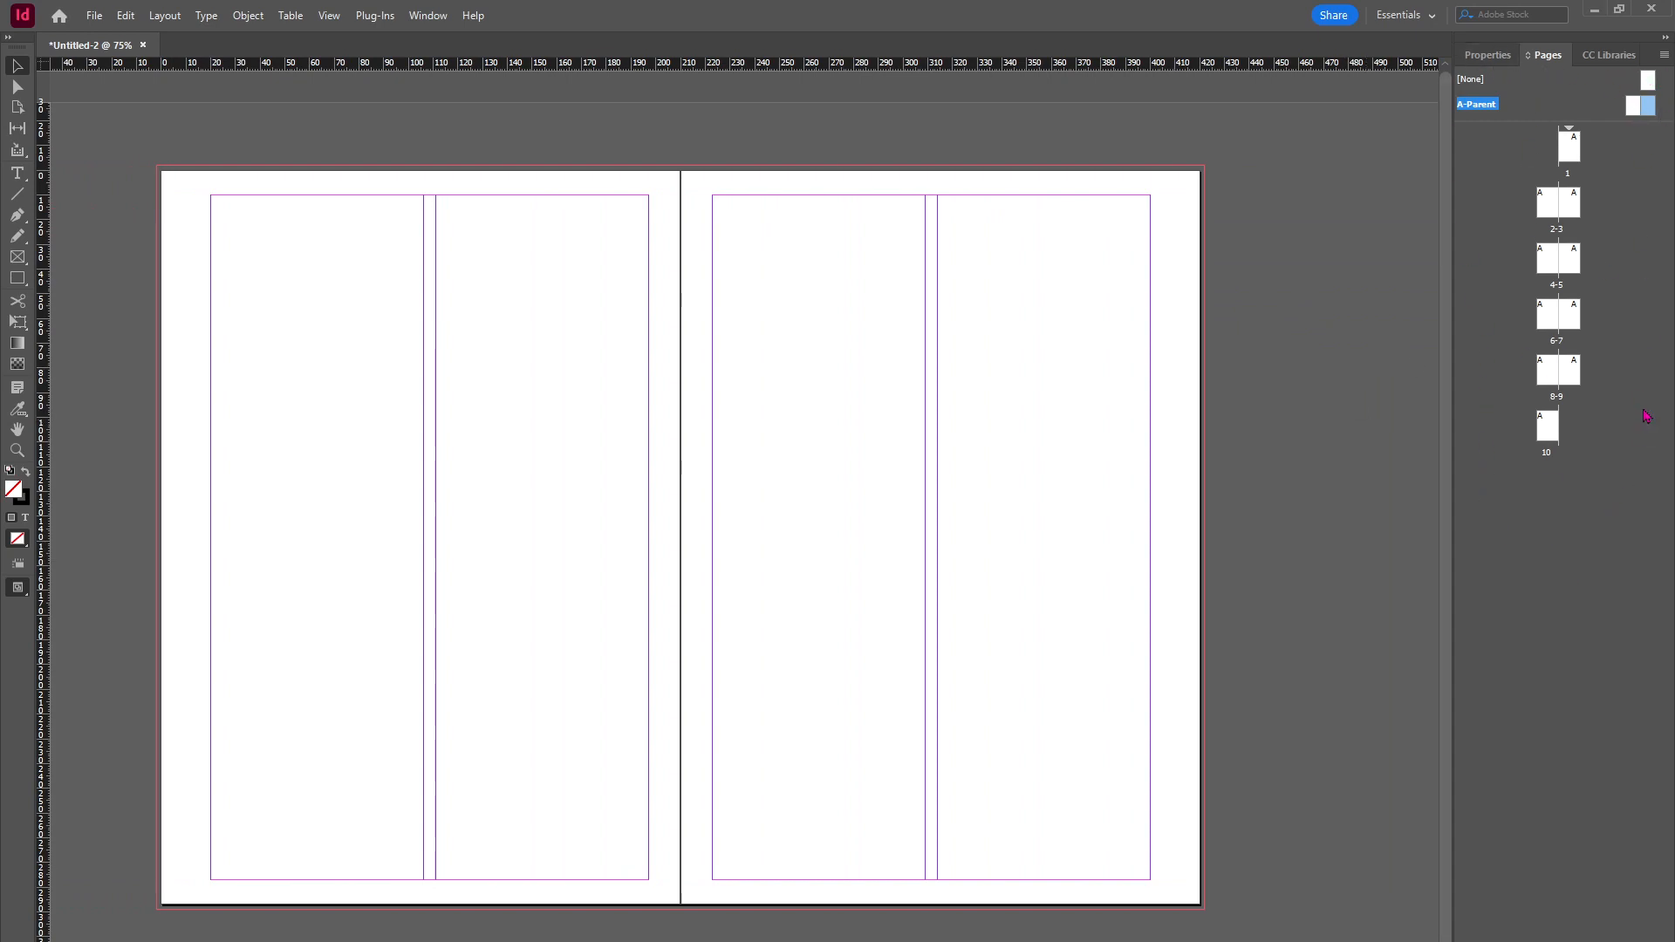
Step: Draw a text frame on the A-Parent right page and enter the text "Food is good"
left_click(17, 173)
left_click_drag(782, 237, 1076, 294)
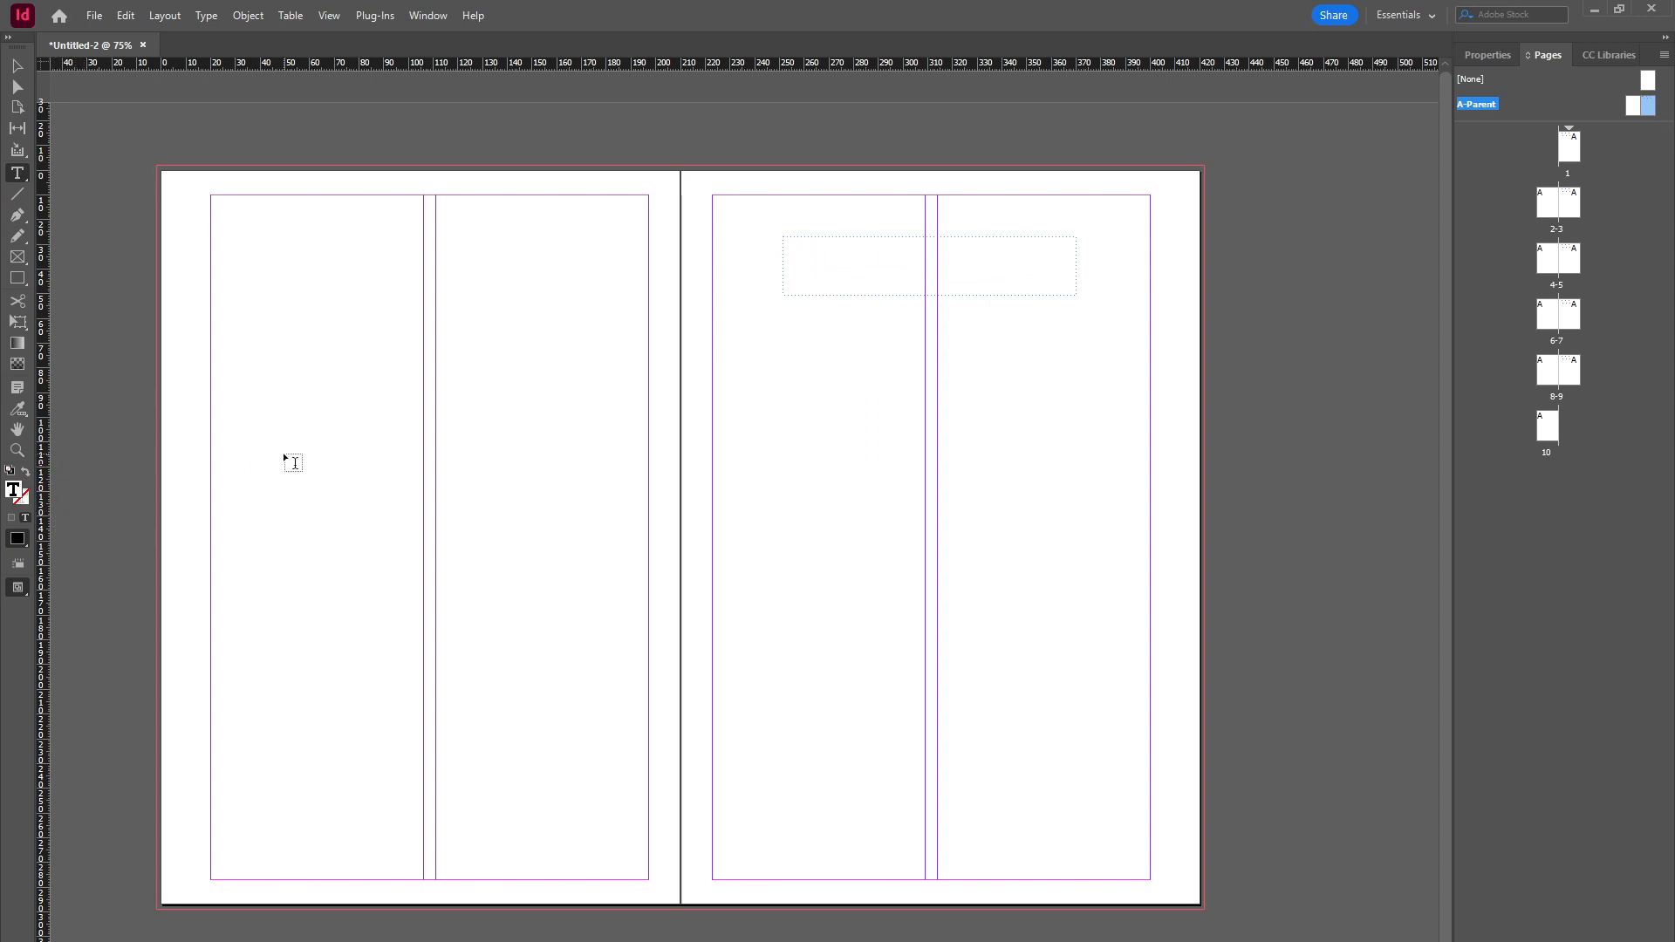
type("Food is good")
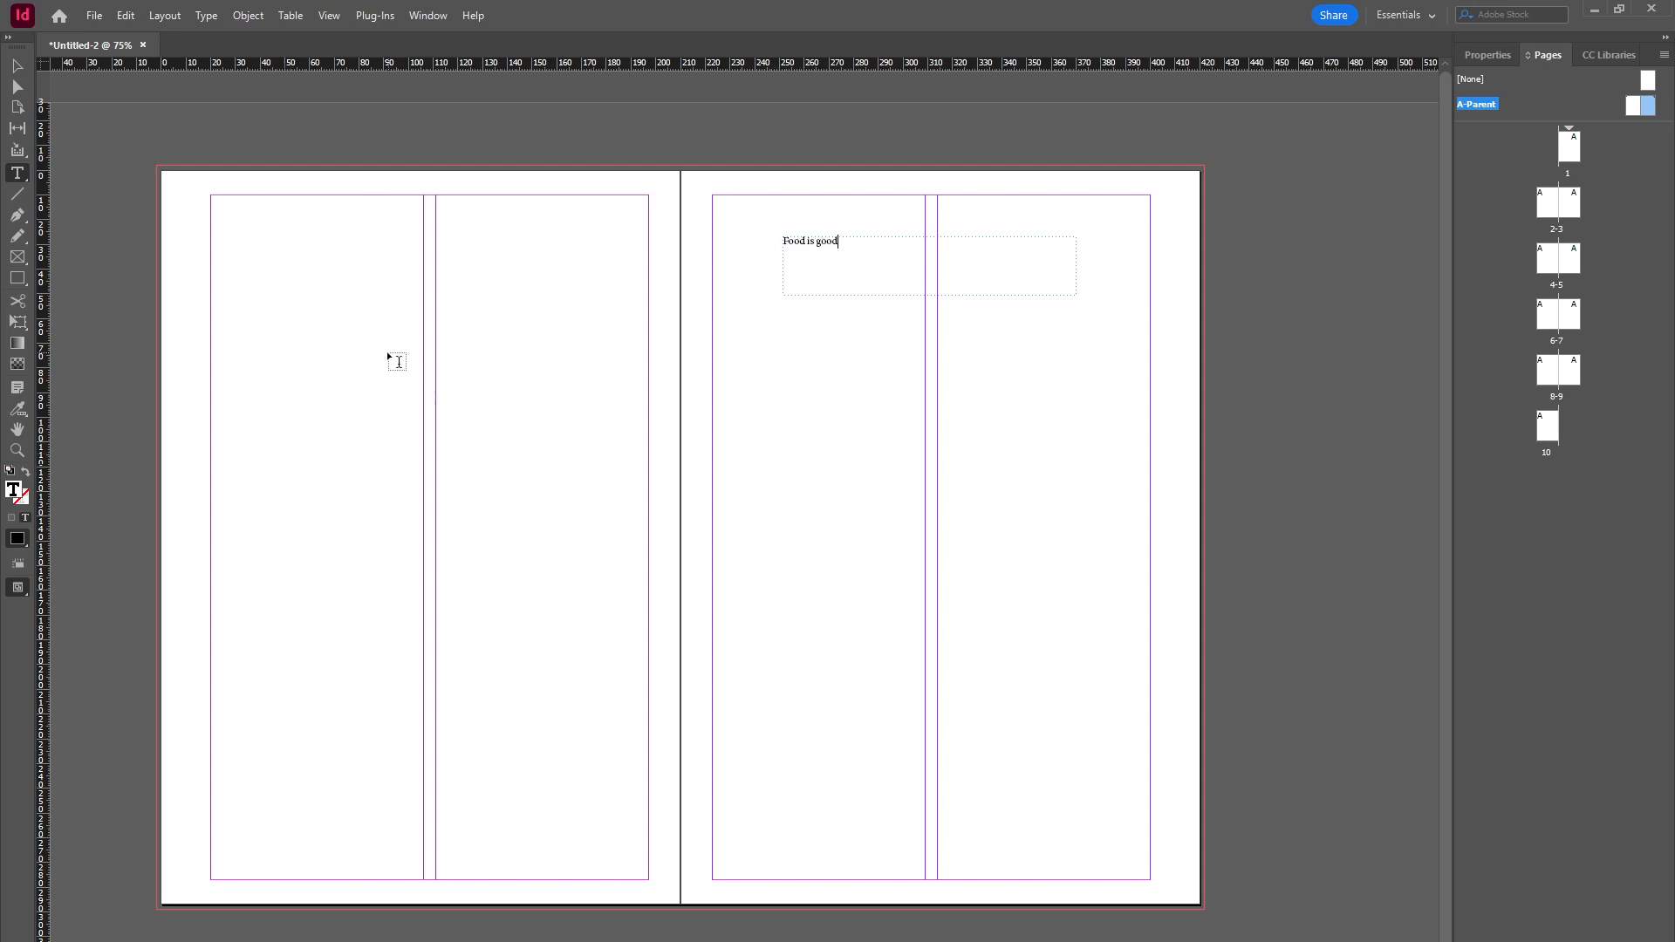
Step: Browse through the document pages to check where the parent text shows, returning to the A-Parent spread
left_click(812, 469)
left_click_drag(1486, 170, 1574, 155)
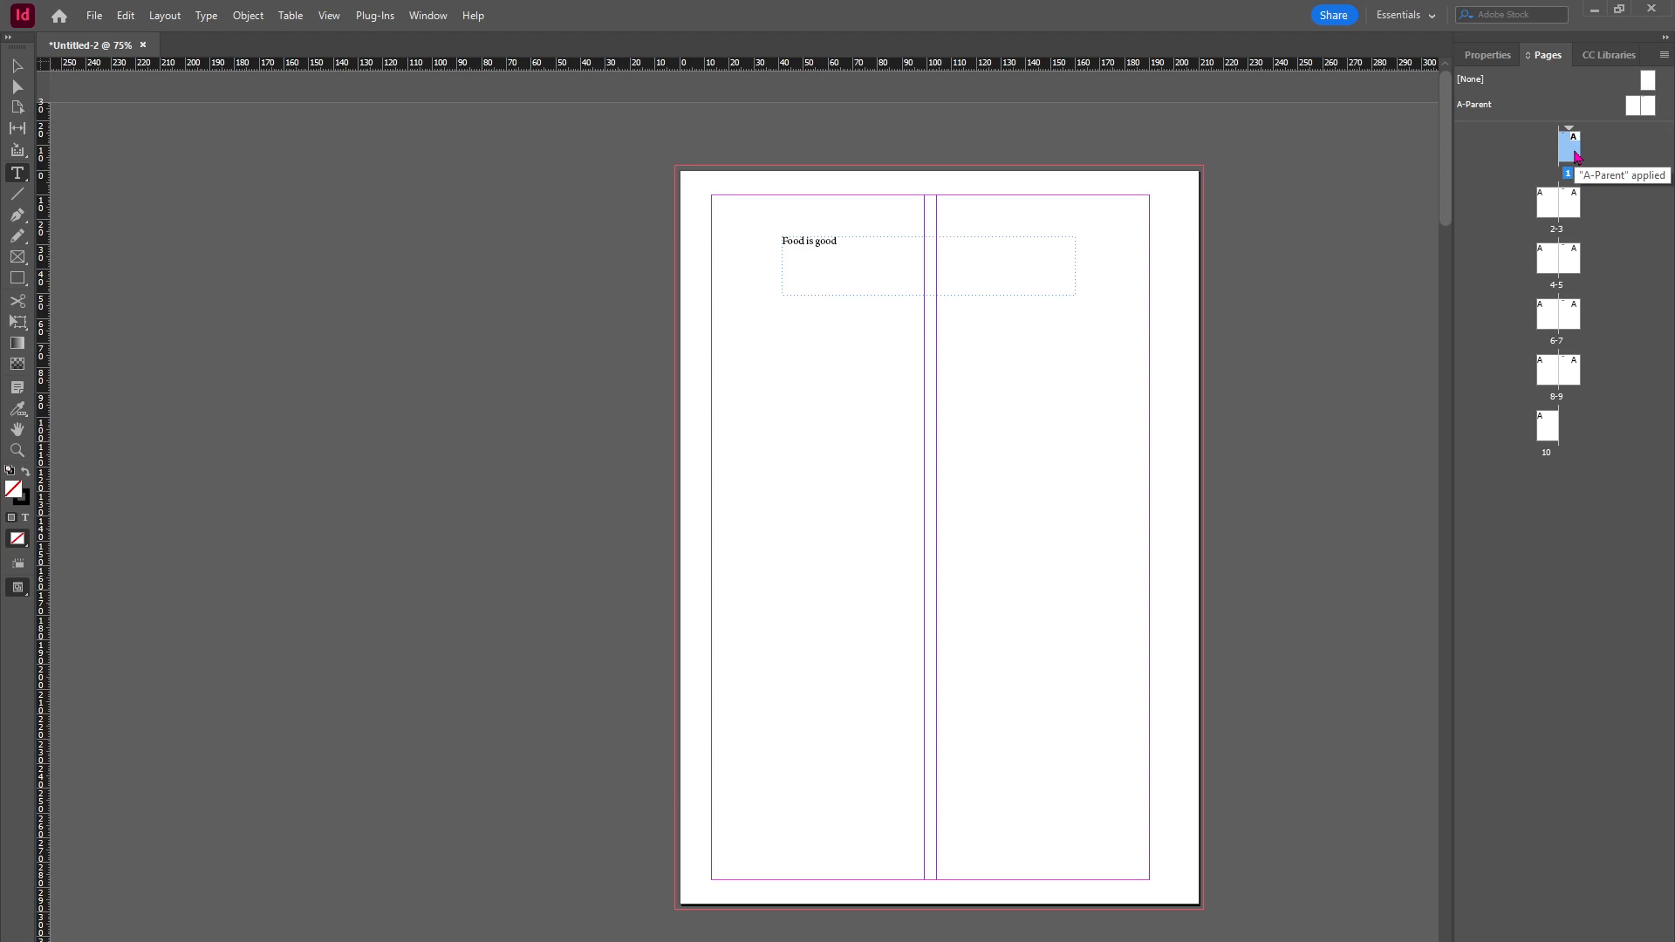
double_click(1568, 205)
left_click(1570, 267)
left_click(1570, 318)
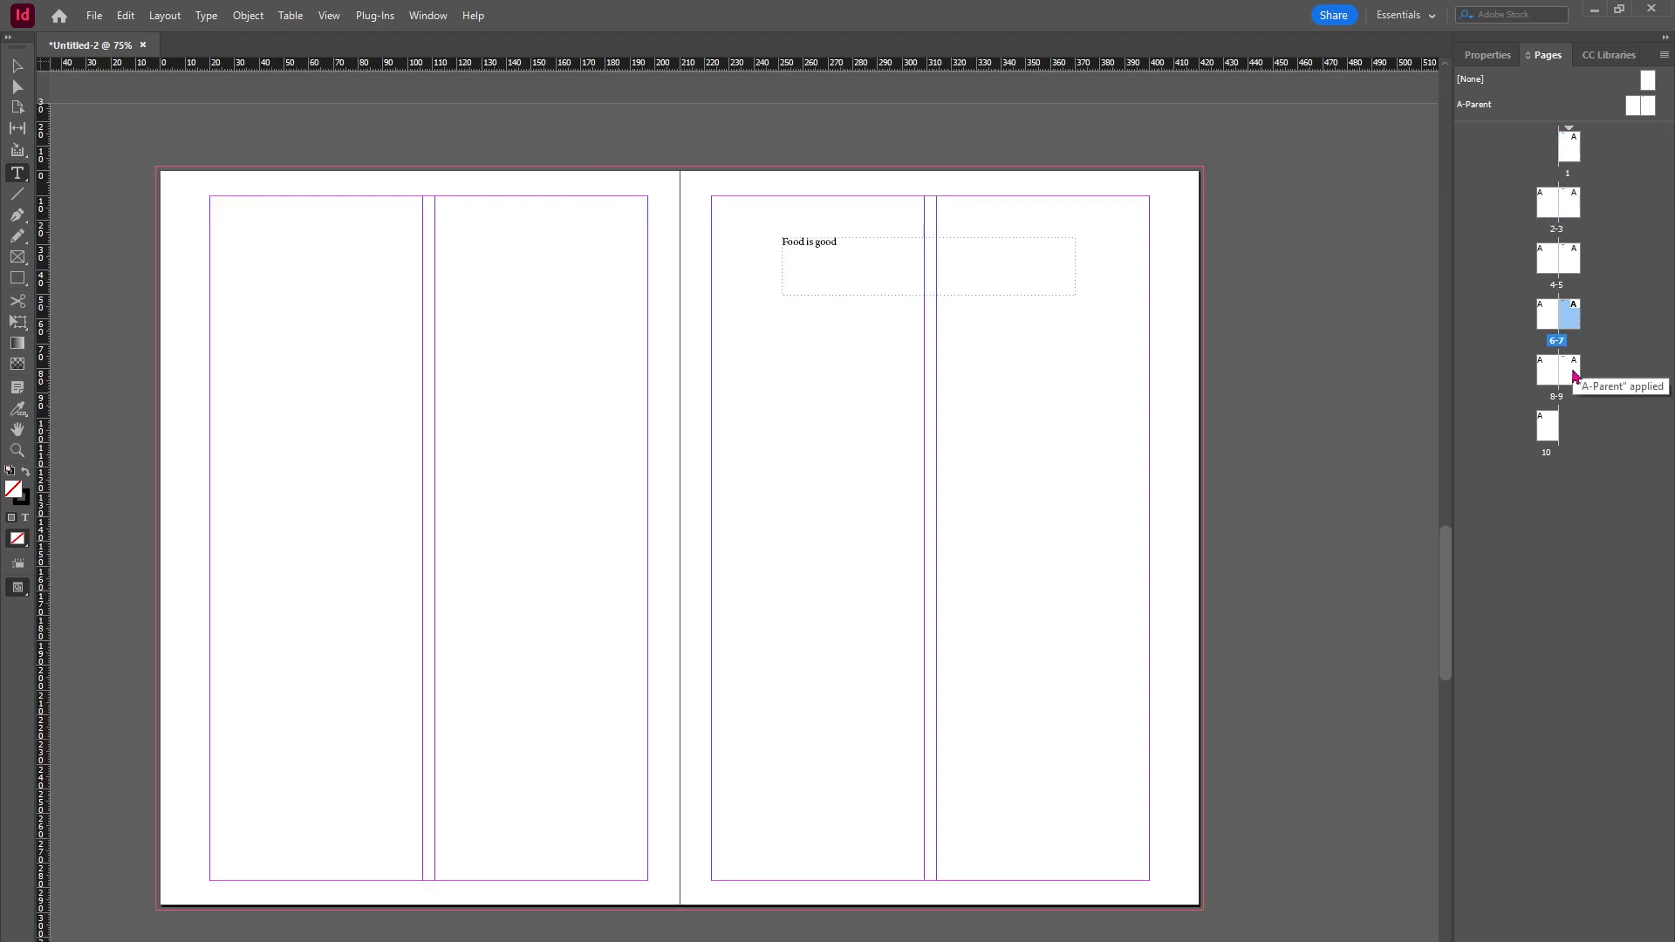
double_click(1546, 426)
double_click(1573, 152)
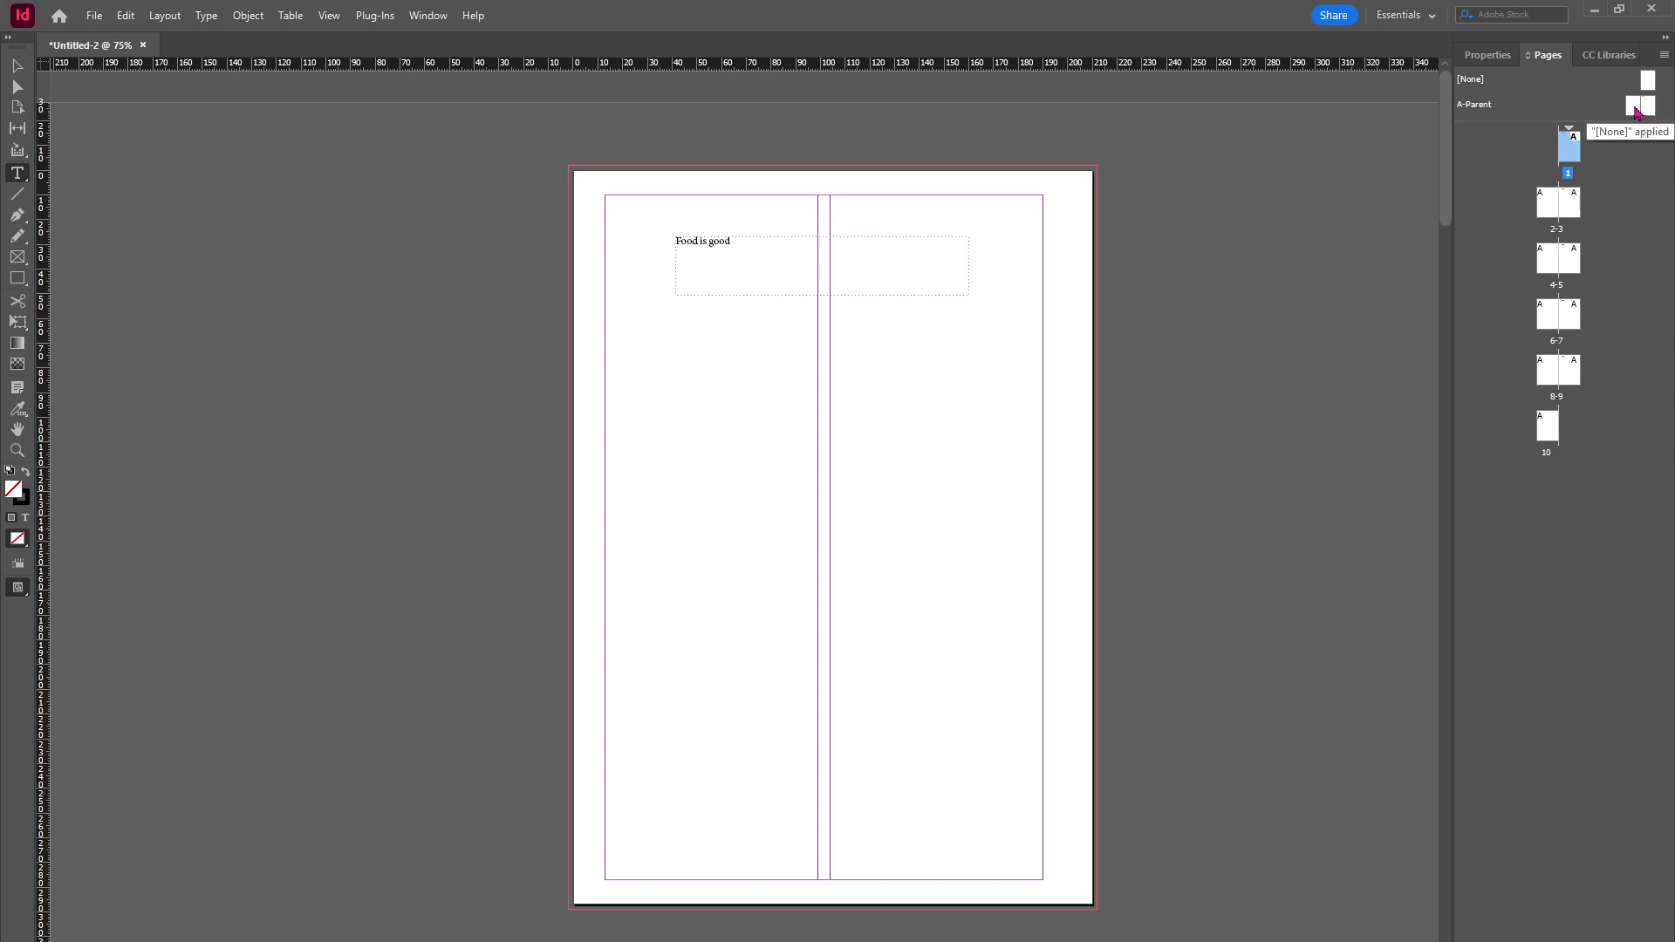
double_click(1636, 108)
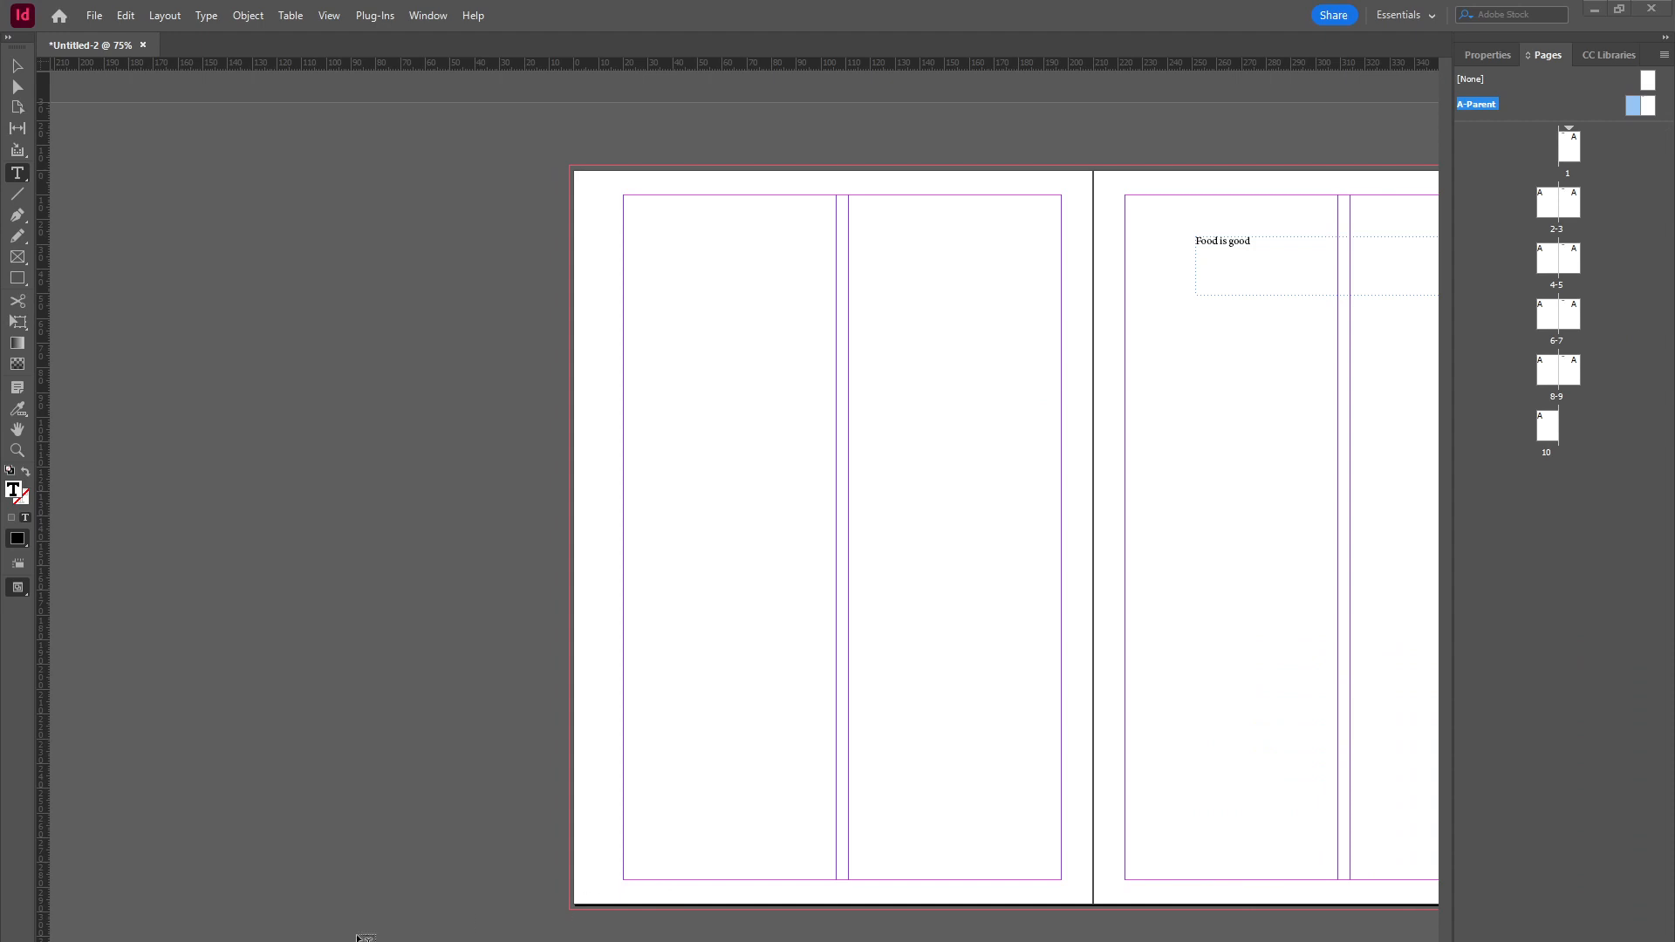
Step: Delete the "Food is good" text frame from the A-Parent spread
key("Escape")
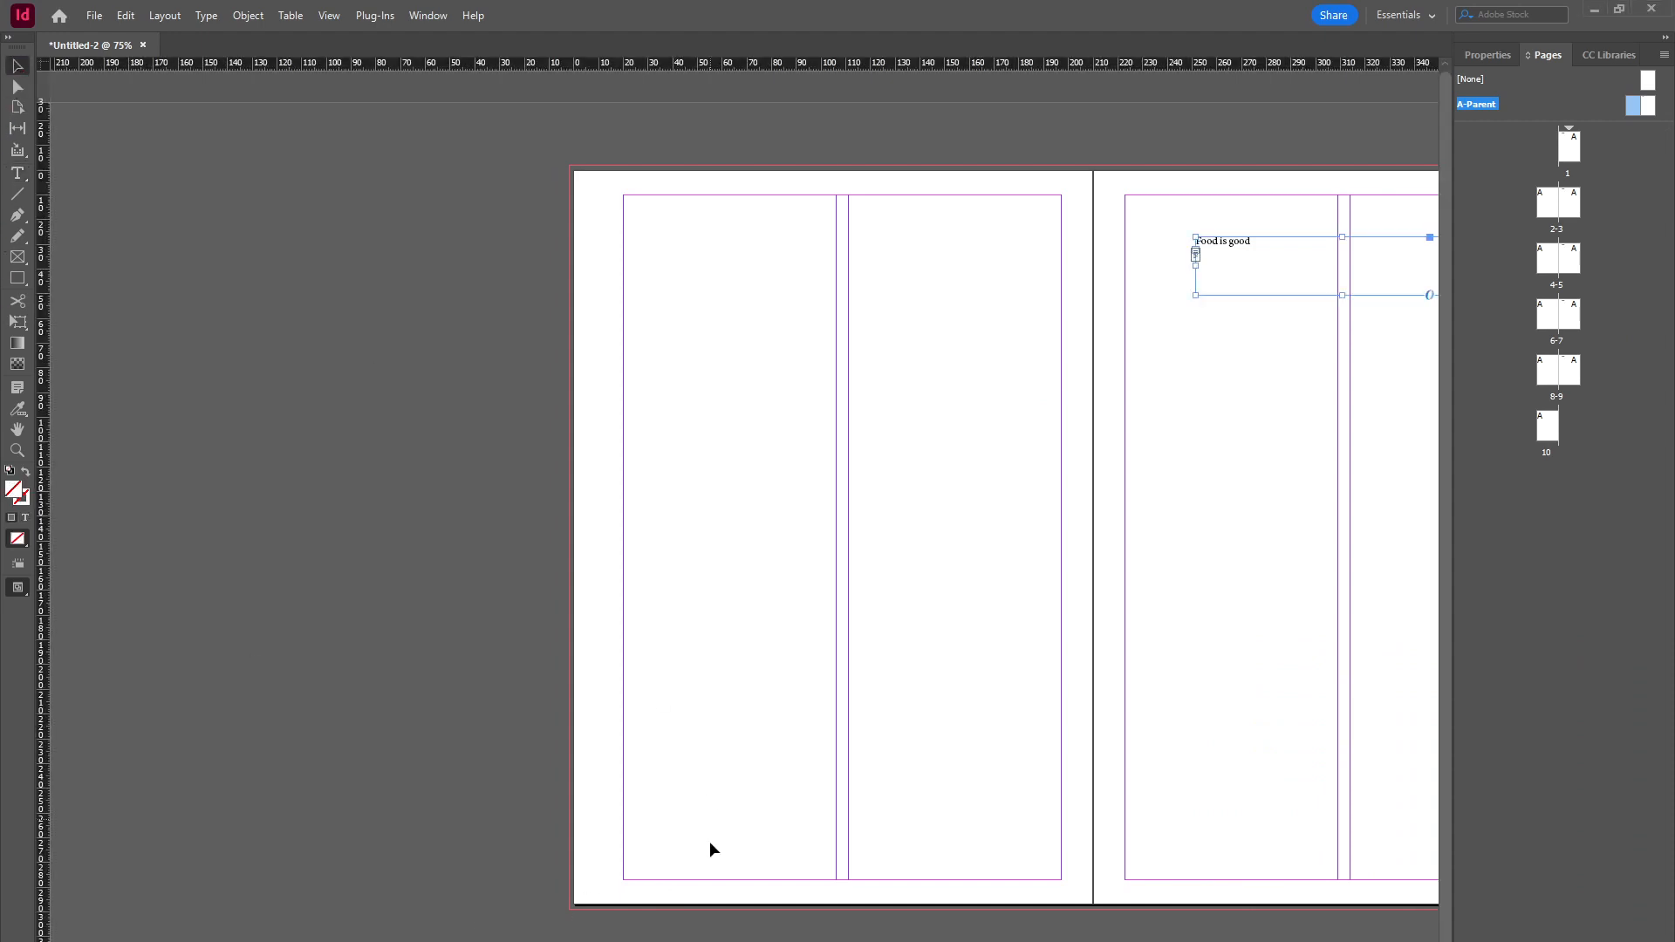
scroll(954, 460, "right", 5)
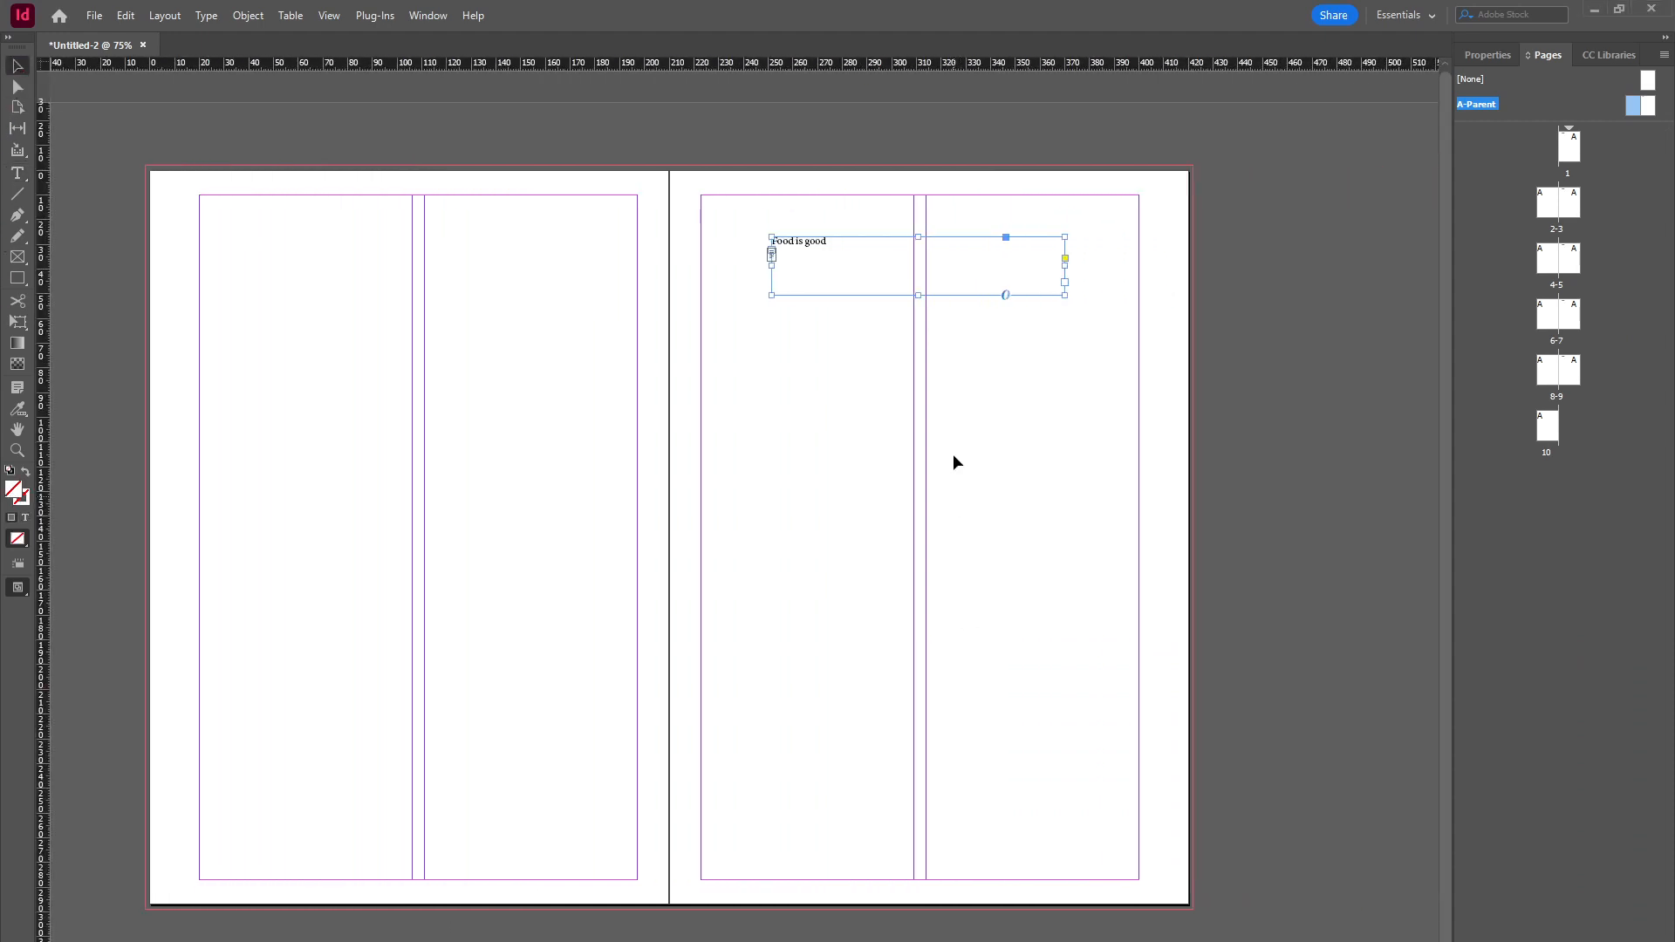
key("Delete")
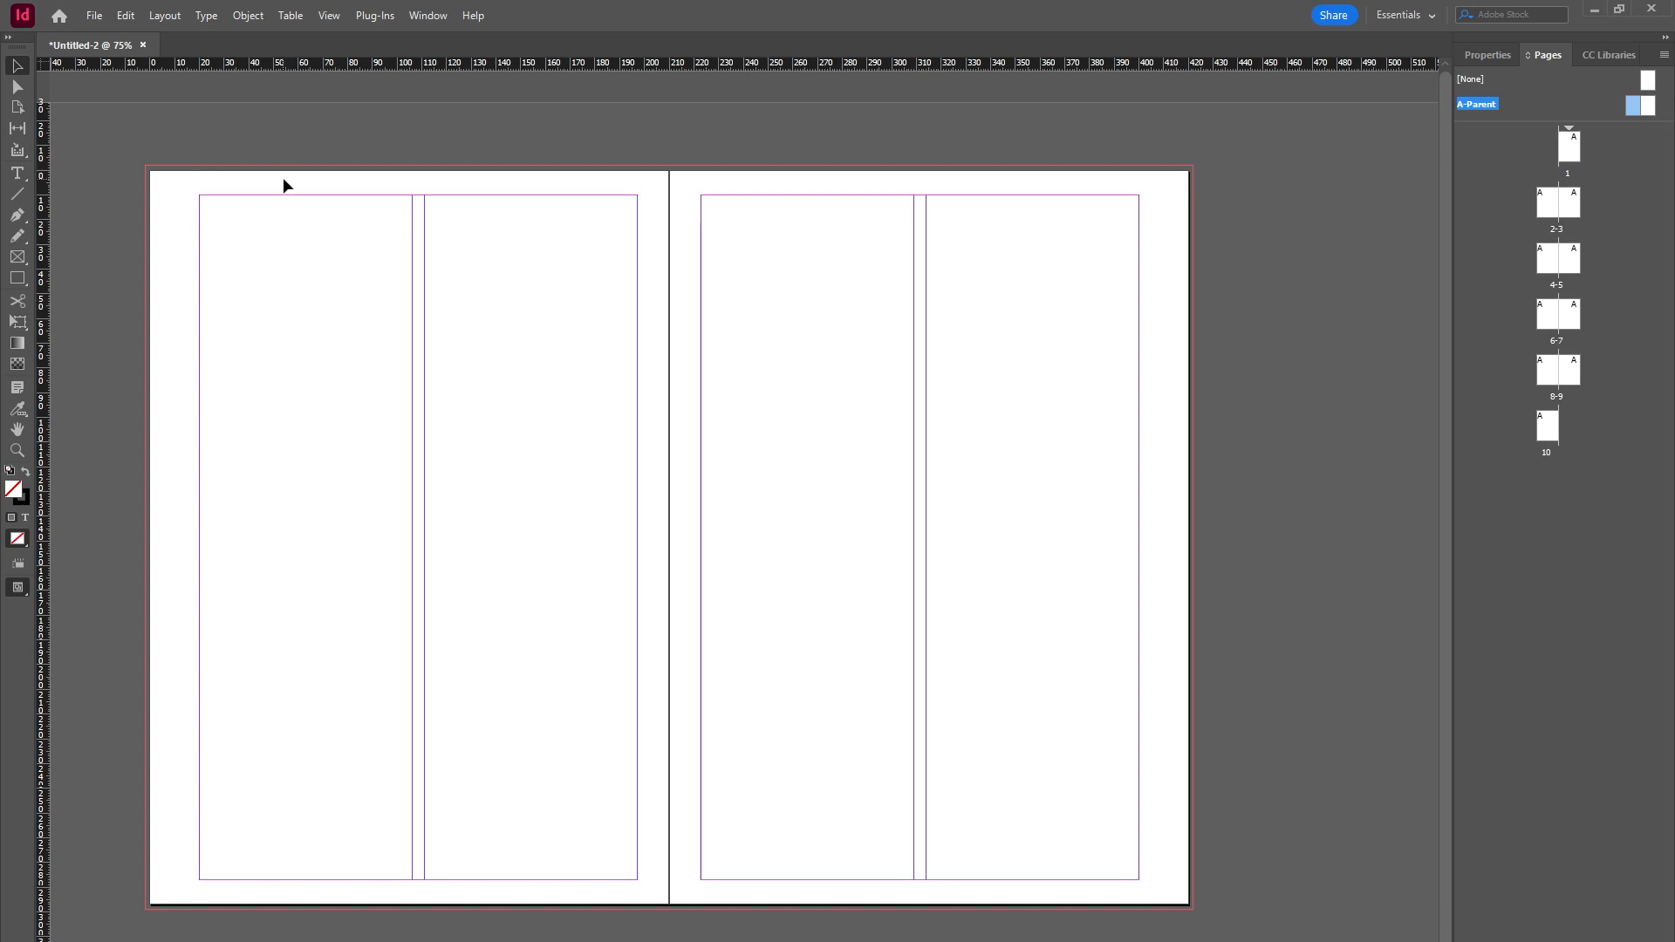
Step: Draw an empty rectangle frame covering the whole left page of the A-Parent spread, including the bleed
left_click(18, 257)
left_click_drag(131, 154, 669, 924)
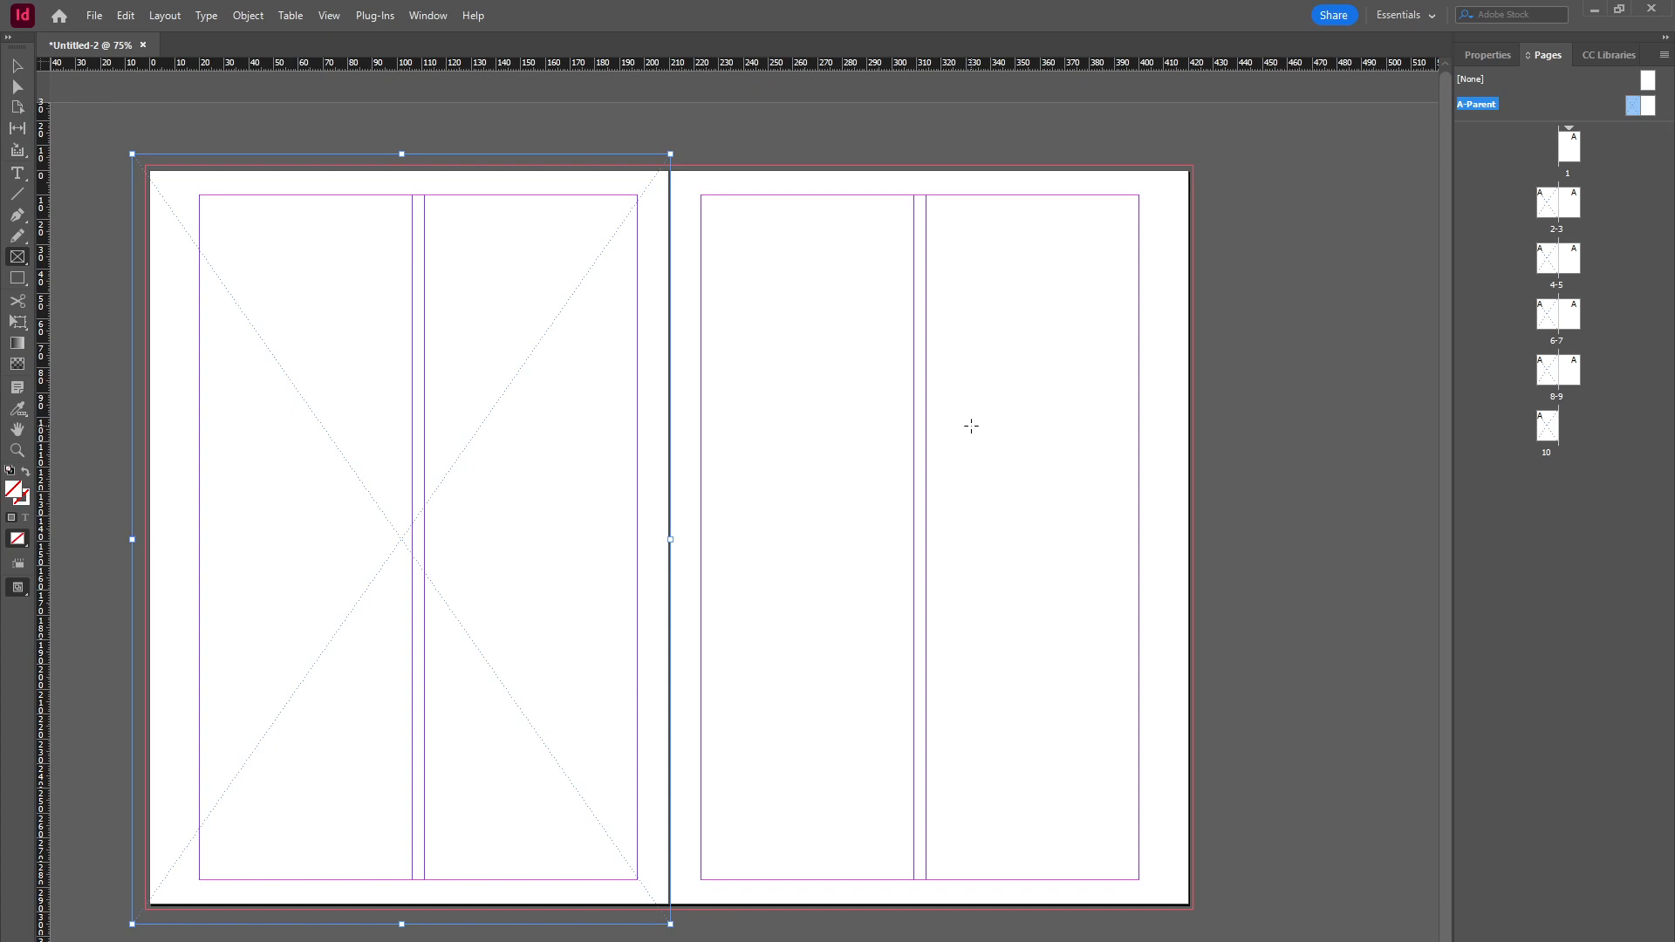
Step: Add a horizontal ruler guide across the middle of both A-Parent pages
left_click(17, 68)
left_click_drag(1007, 68, 1027, 579)
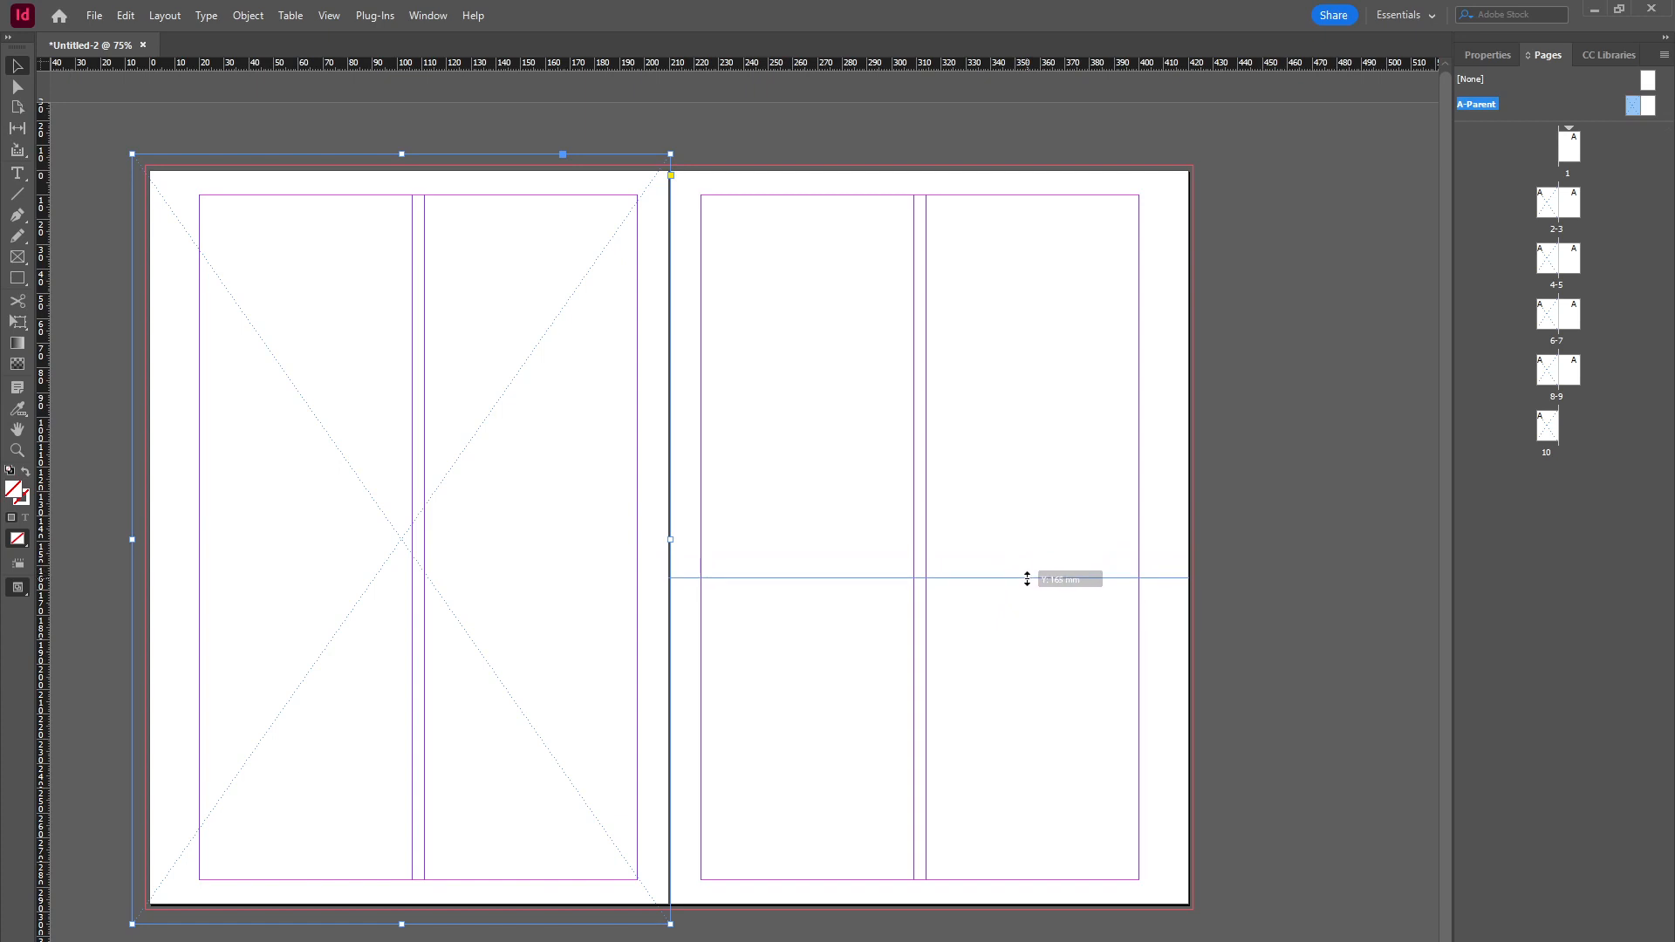
left_click_drag(1027, 579, 1027, 579)
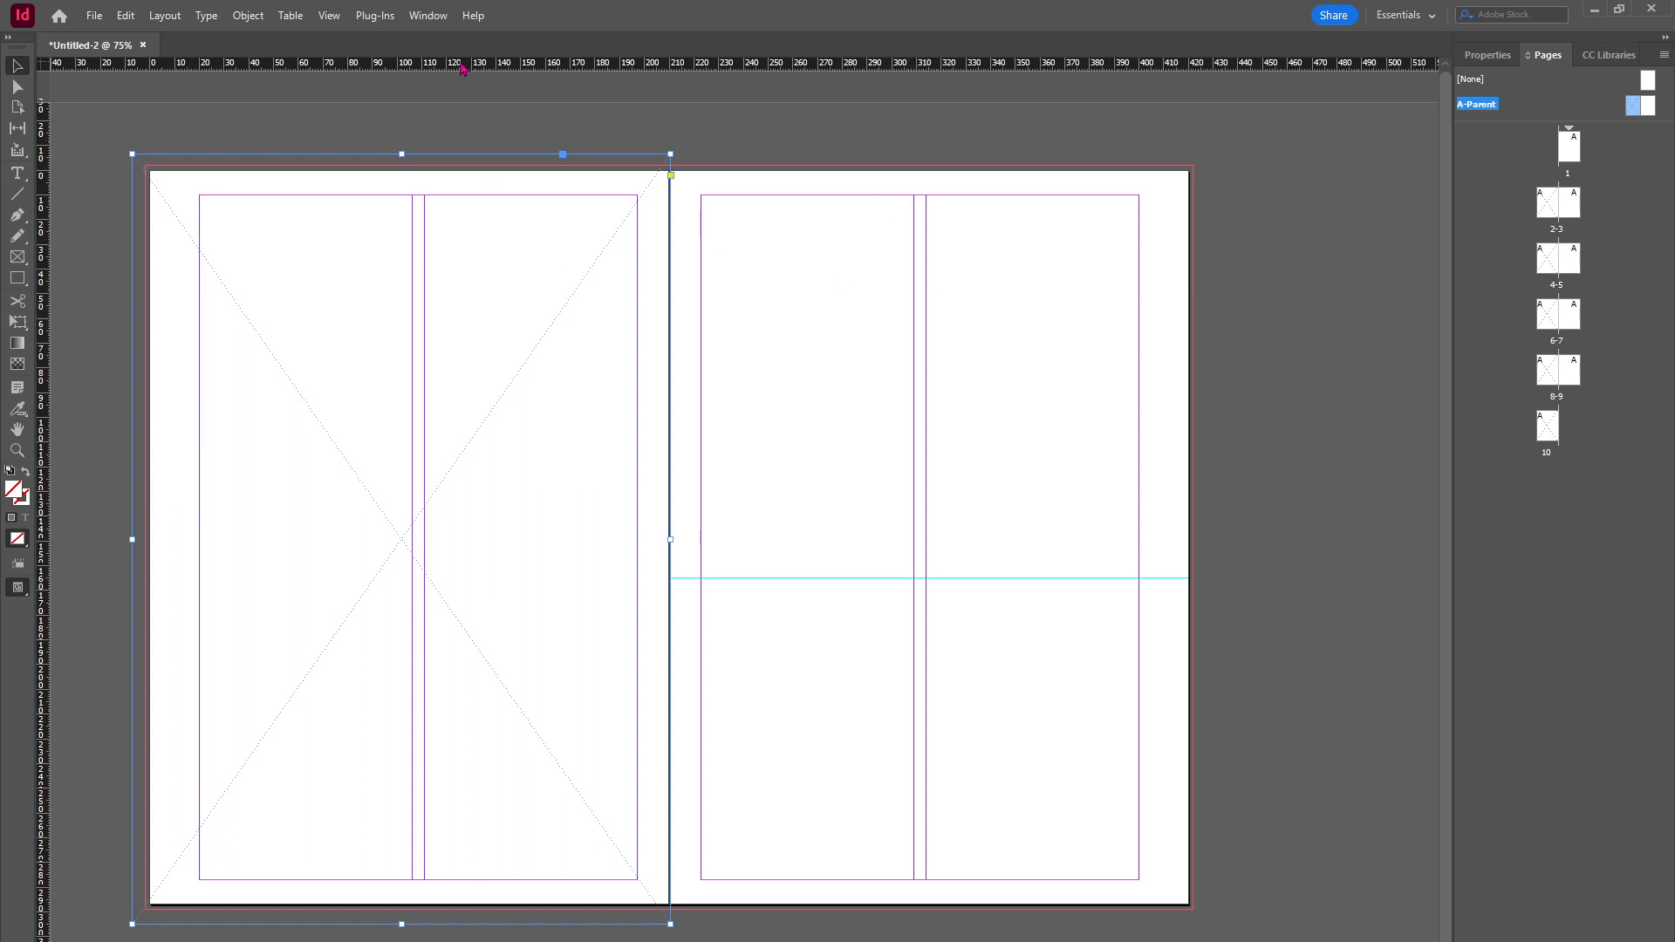
left_click_drag(465, 65, 515, 579)
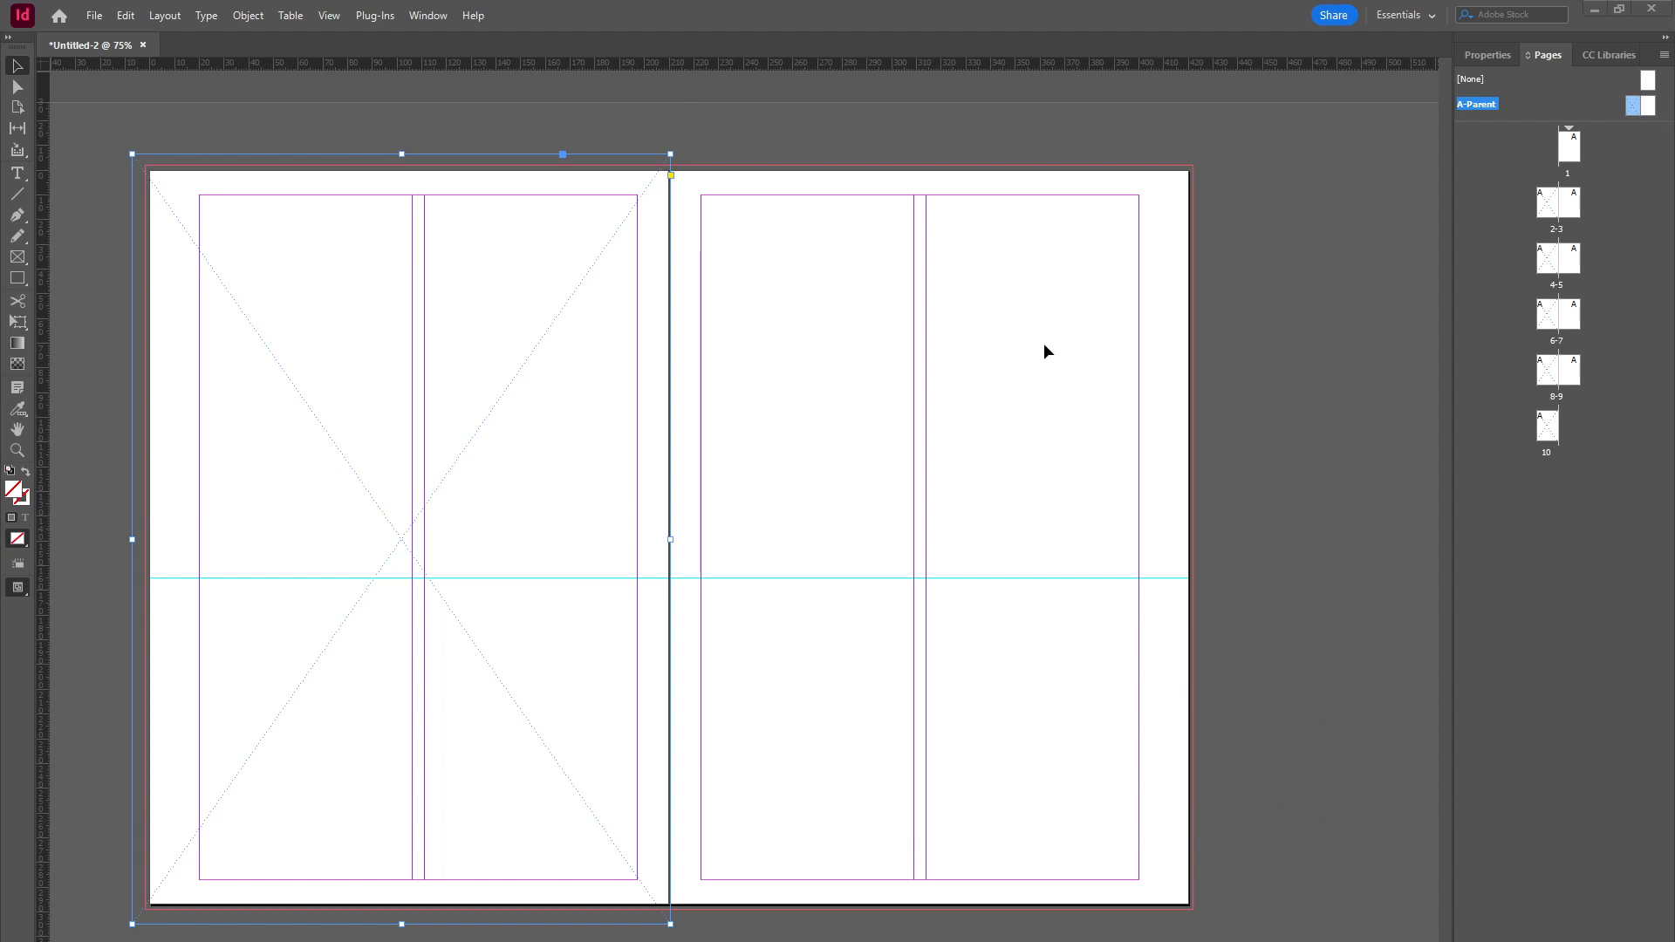
Step: Create a new parent spread with prefix B named "Feature Body Text"
scroll(1353, 205, "down", 1)
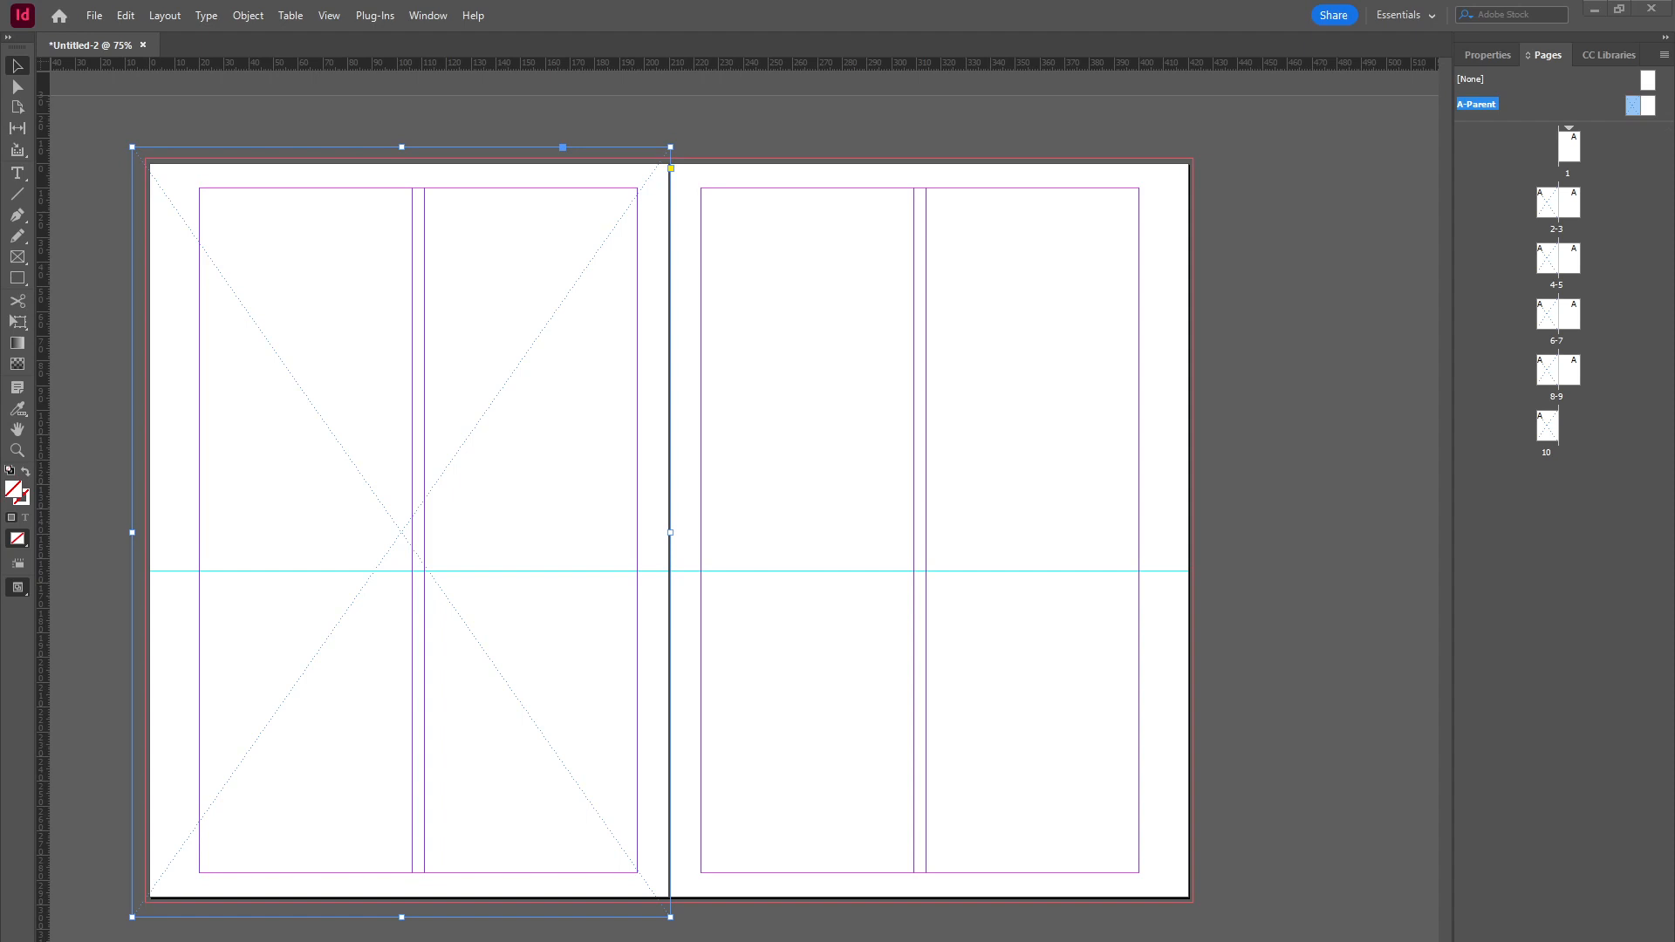
left_click(1647, 106, "shift")
left_click(1664, 56)
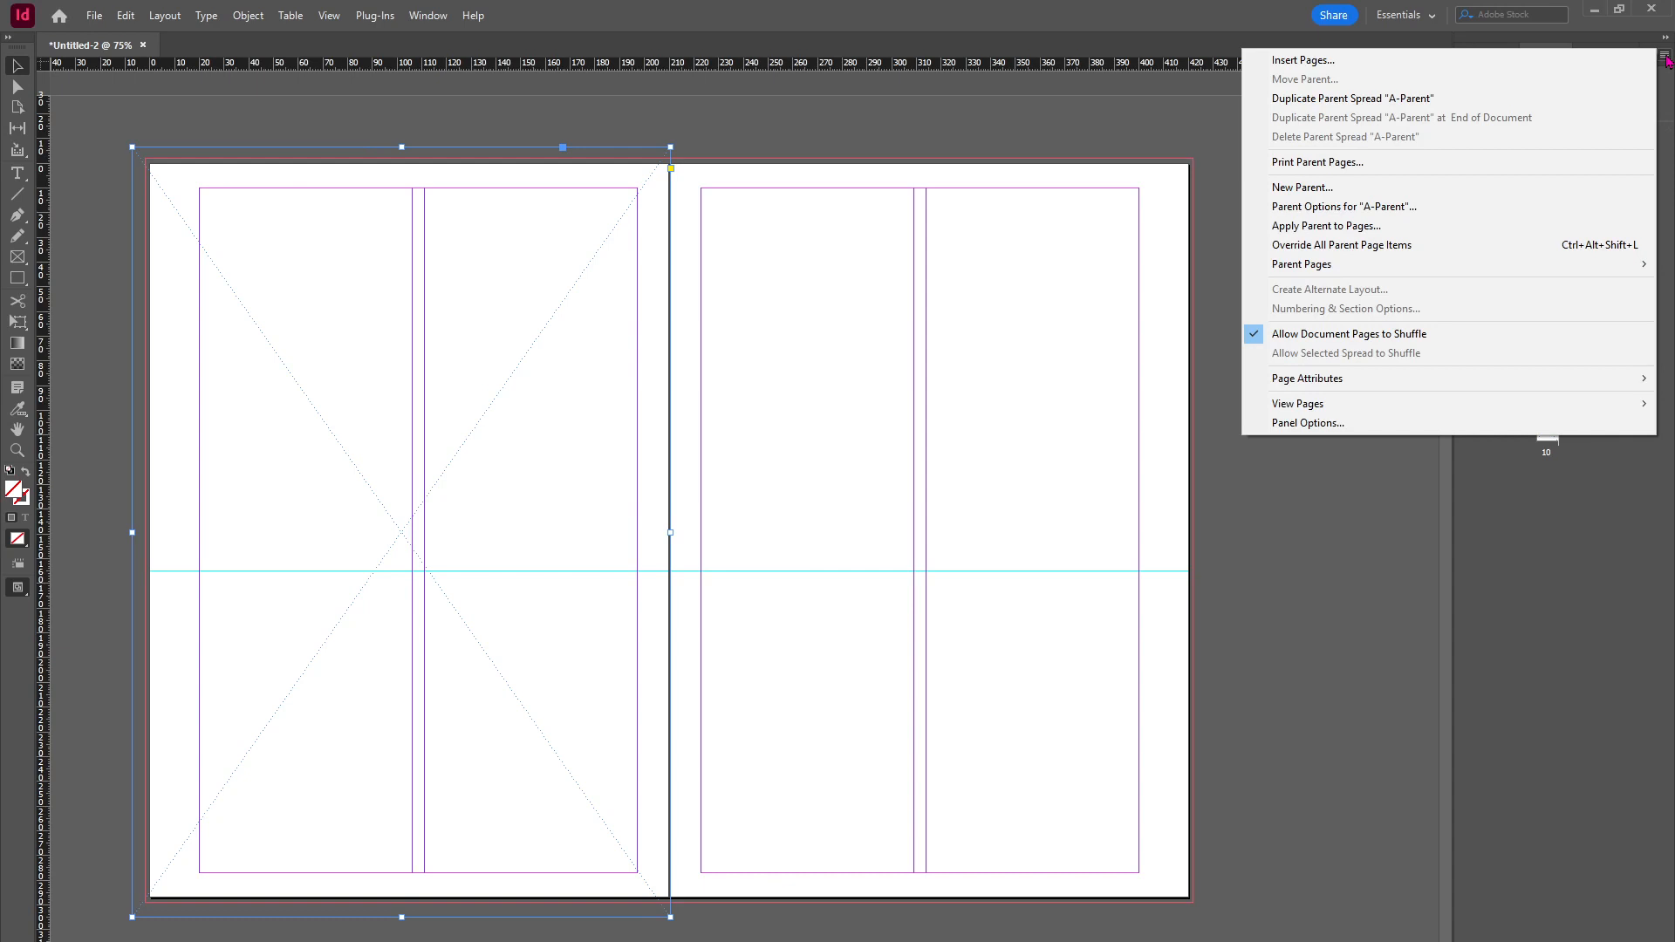
left_click(1288, 189)
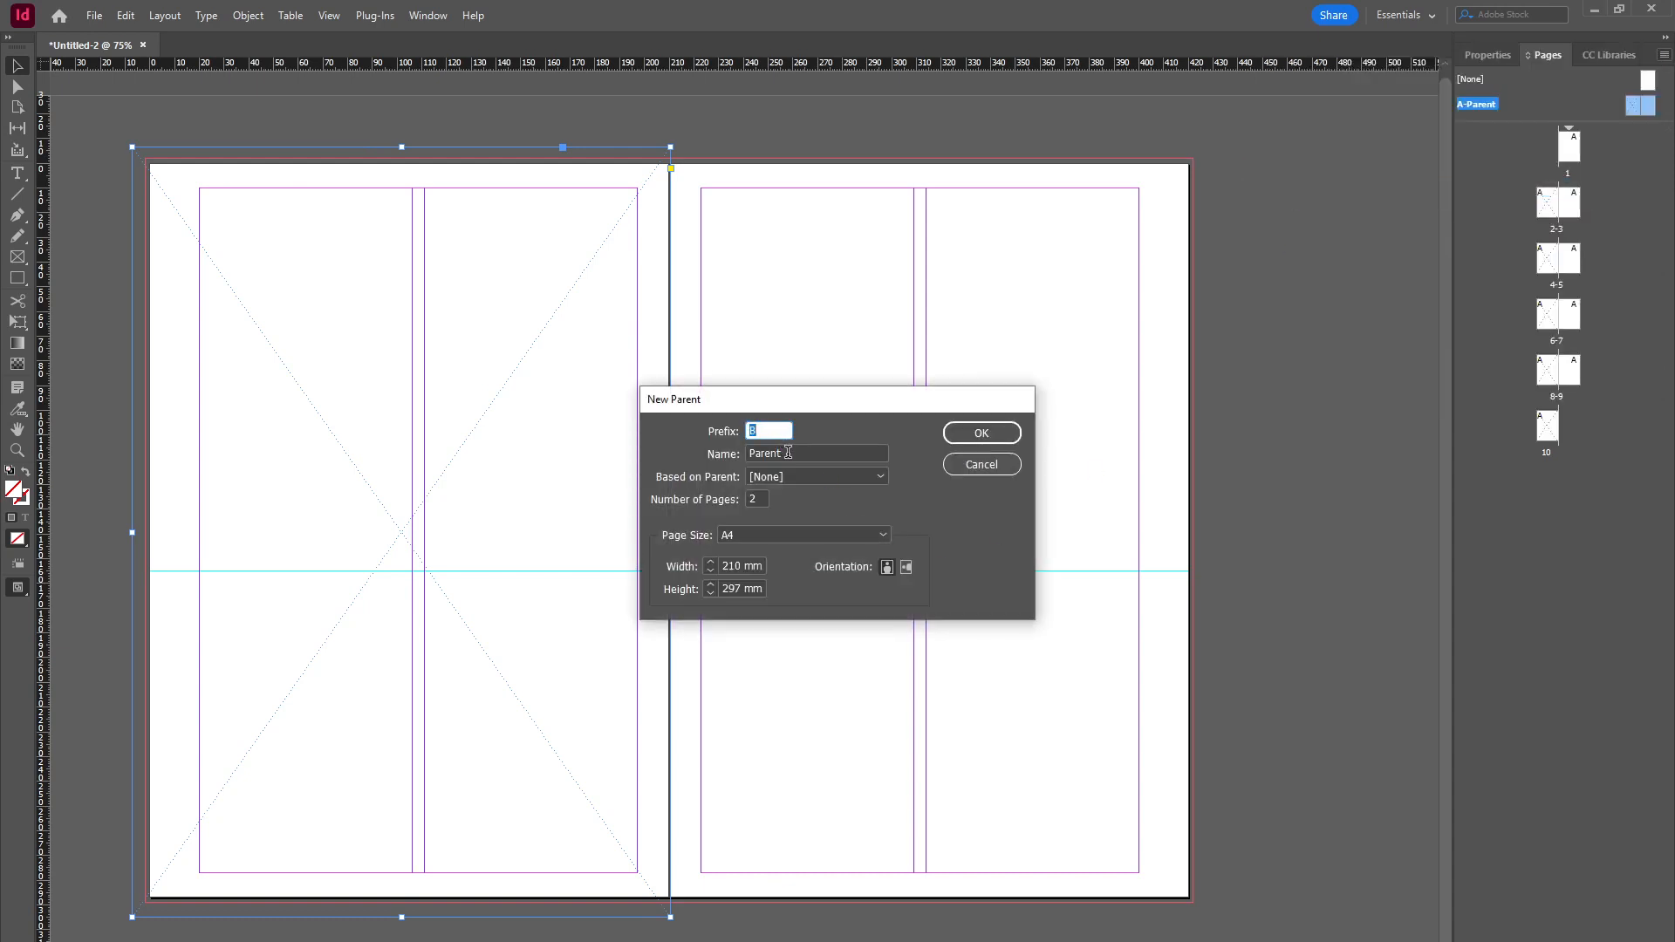
left_click(752, 431)
left_click(790, 453)
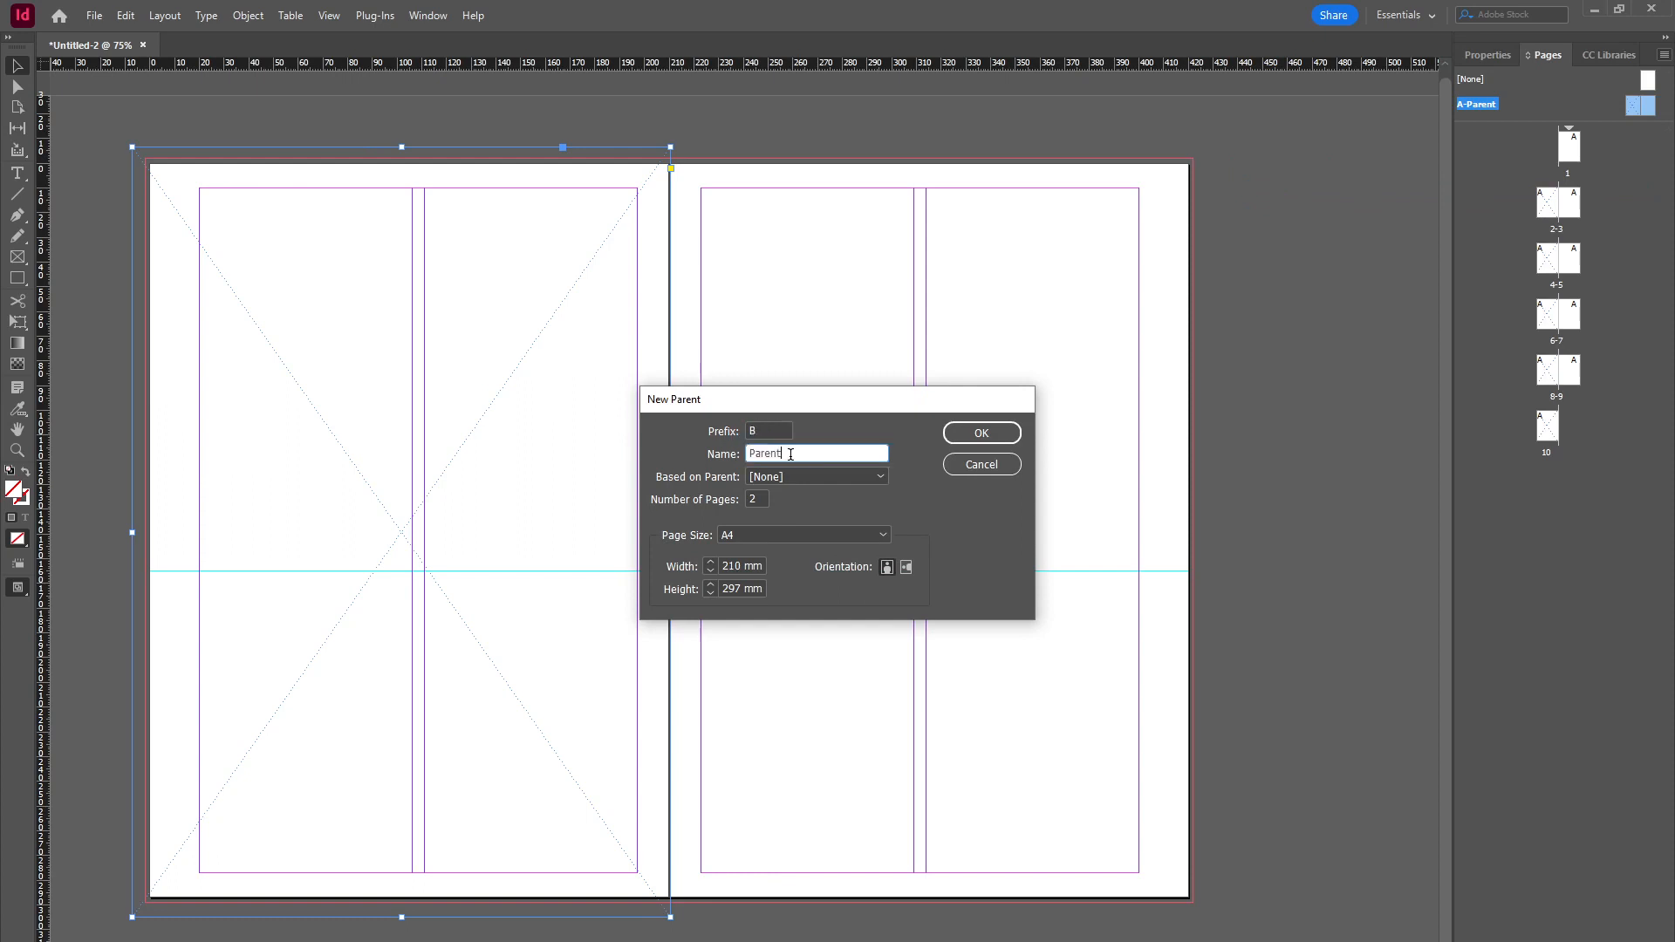
left_click_drag(781, 452, 740, 453)
type("Feature Body Tex")
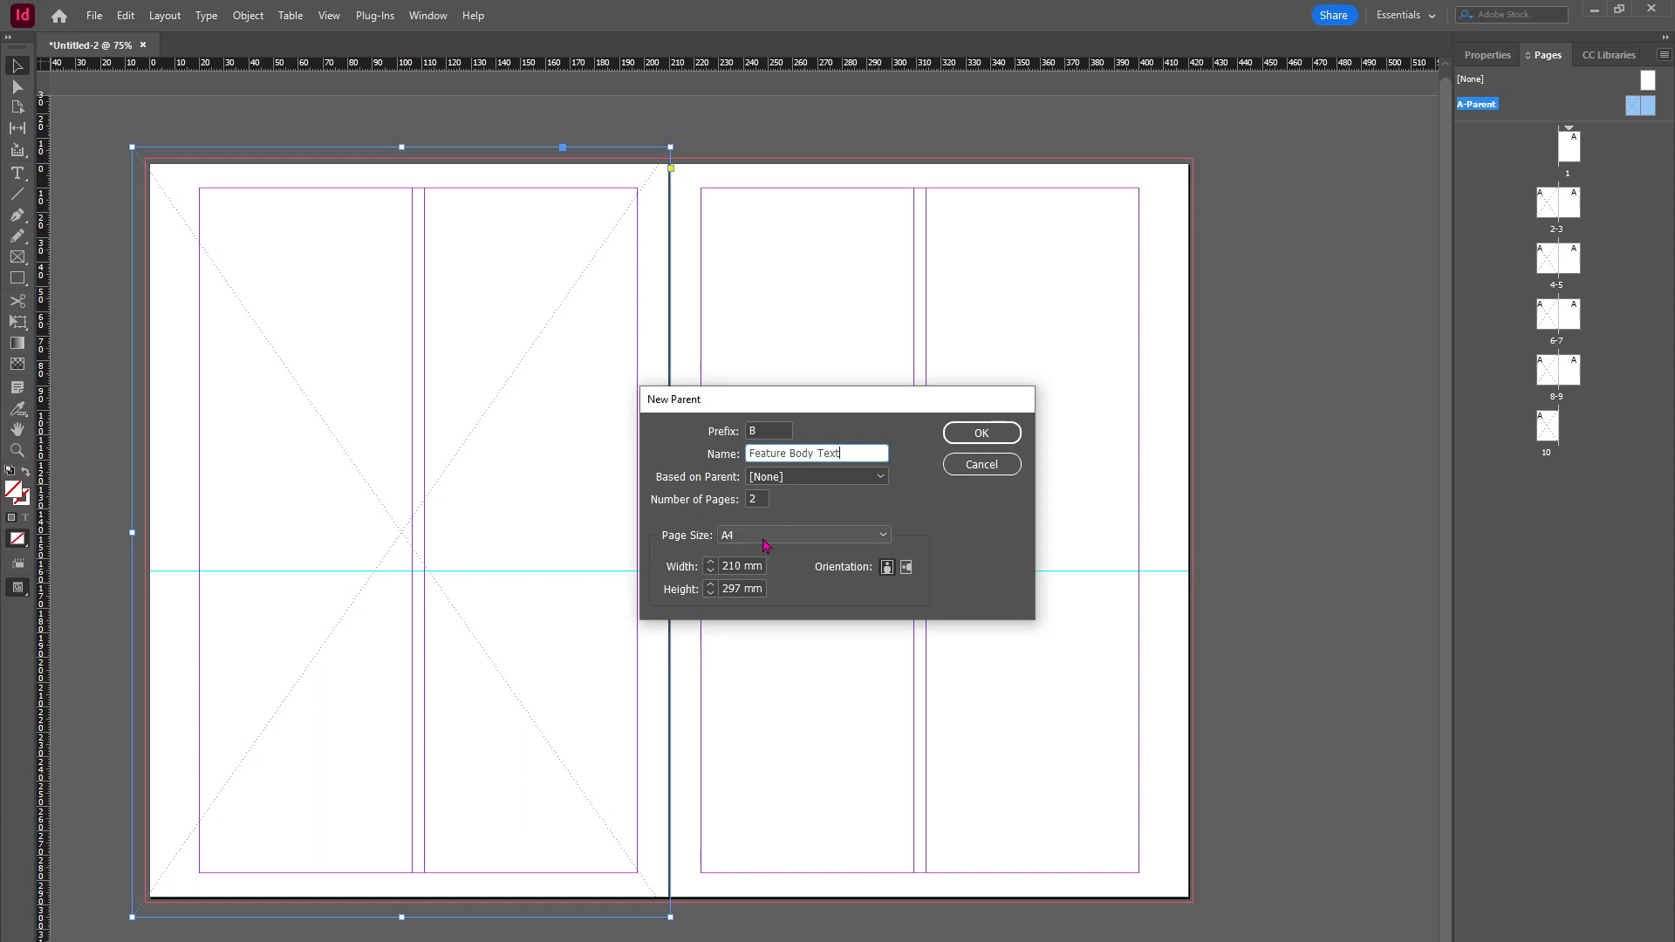
left_click(974, 434)
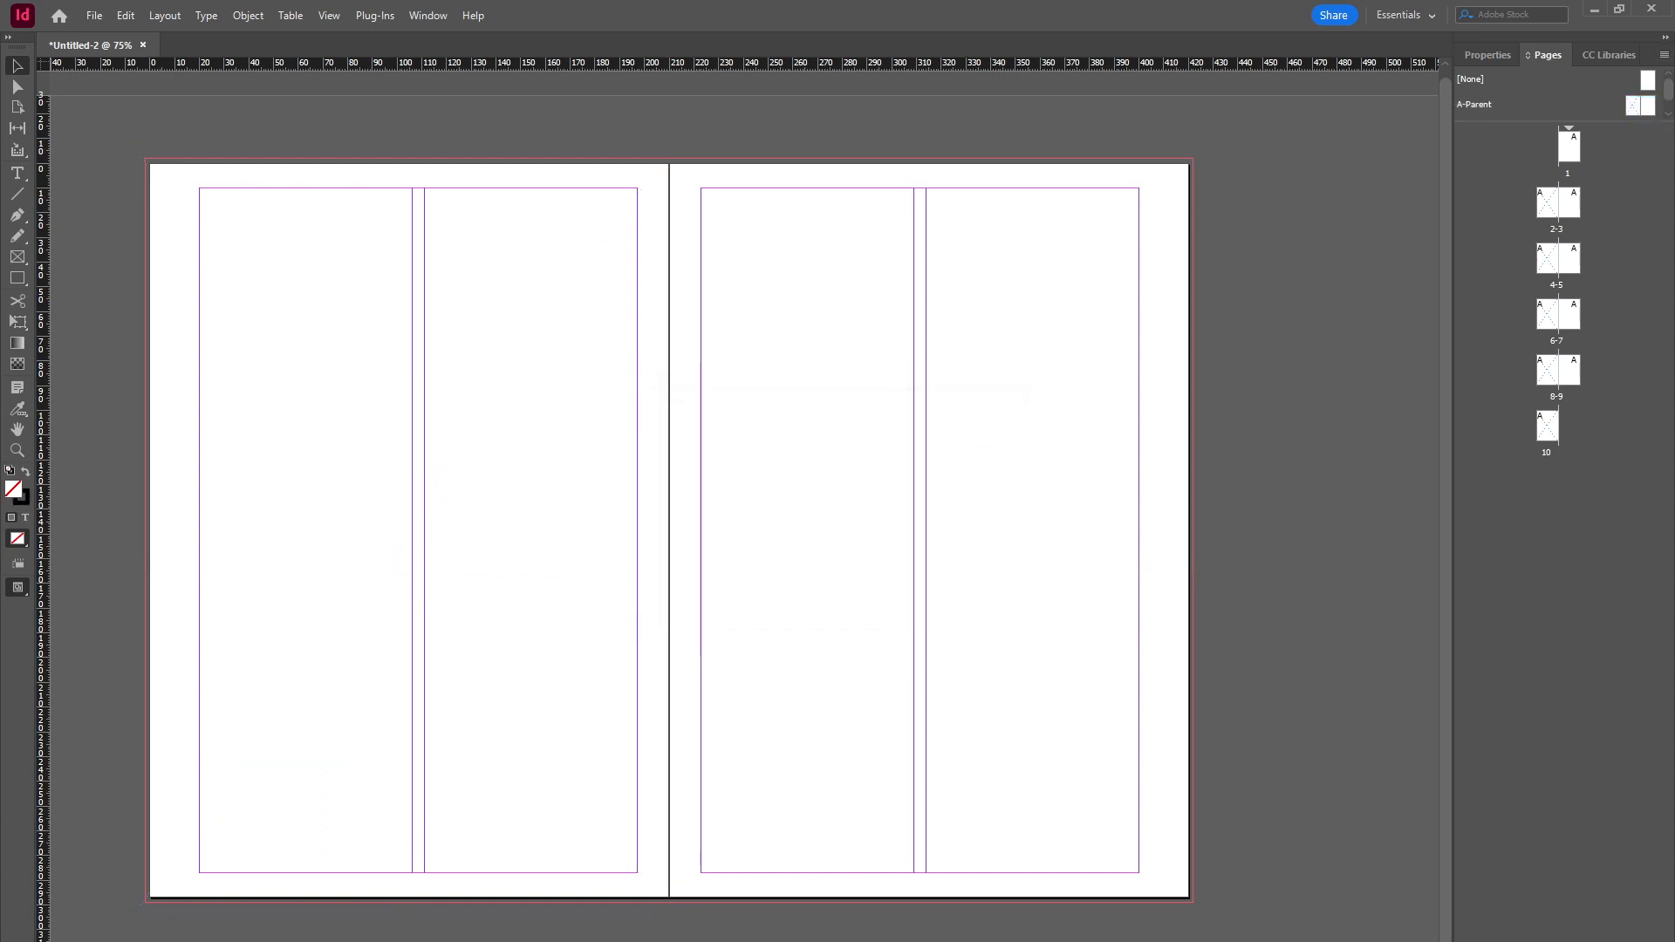
Step: Insert a new two-page spread based on A-Parent after pages 2–3
scroll(1668, 96, "down", 1)
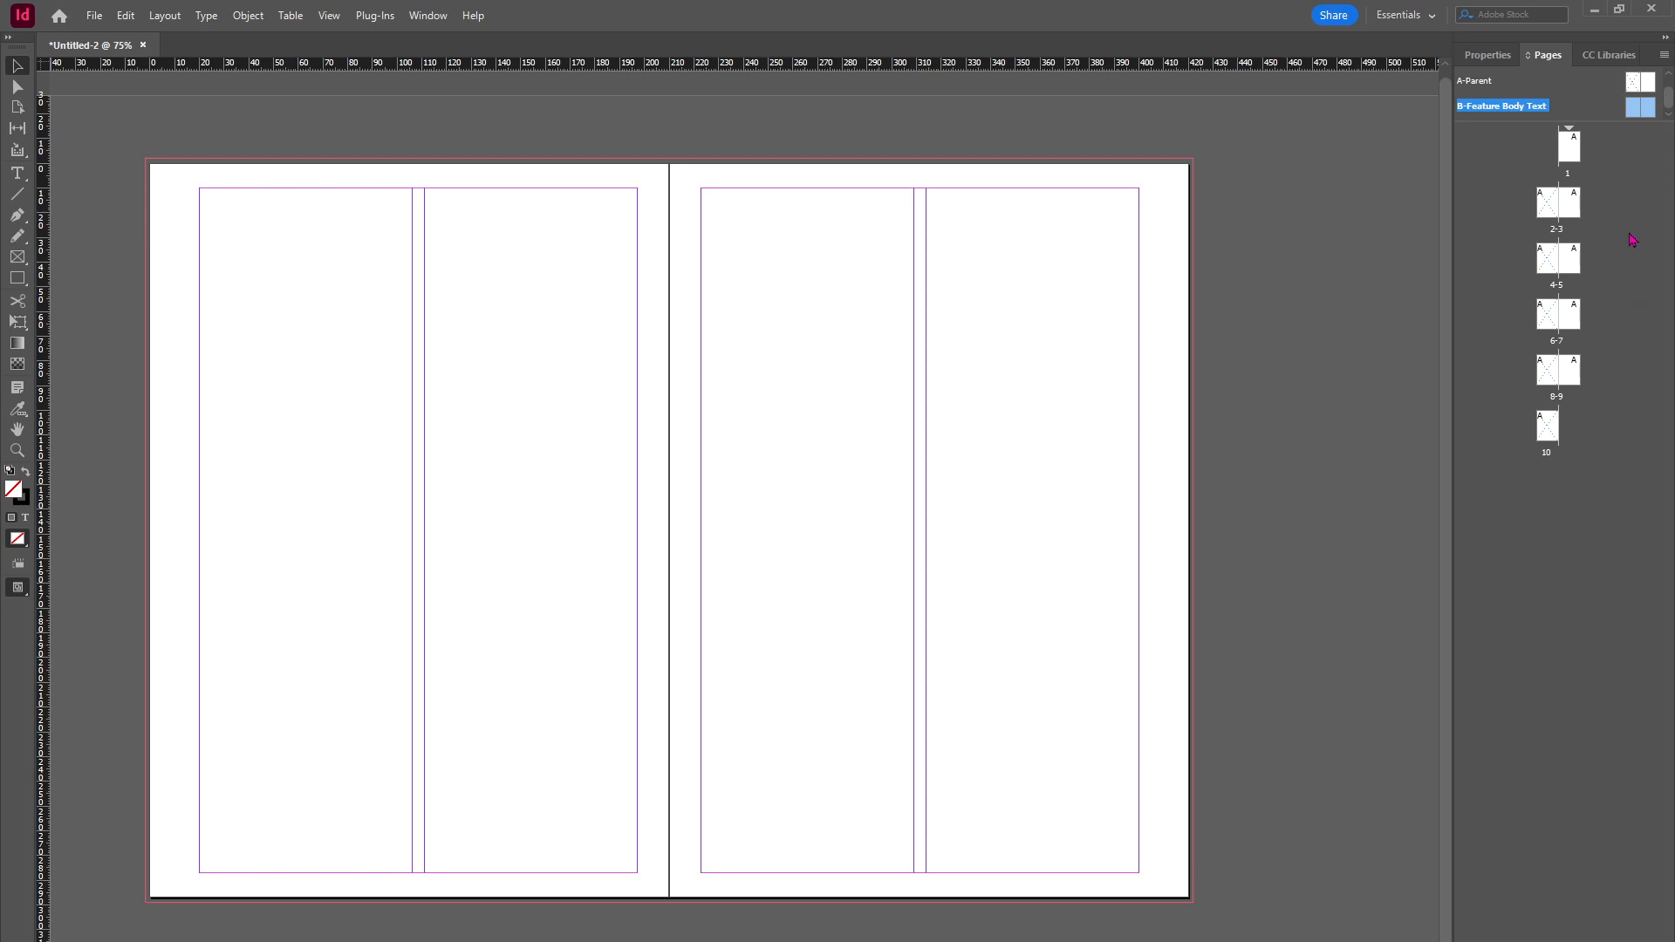
left_click(1563, 214)
left_click(1551, 271)
left_click(1570, 268)
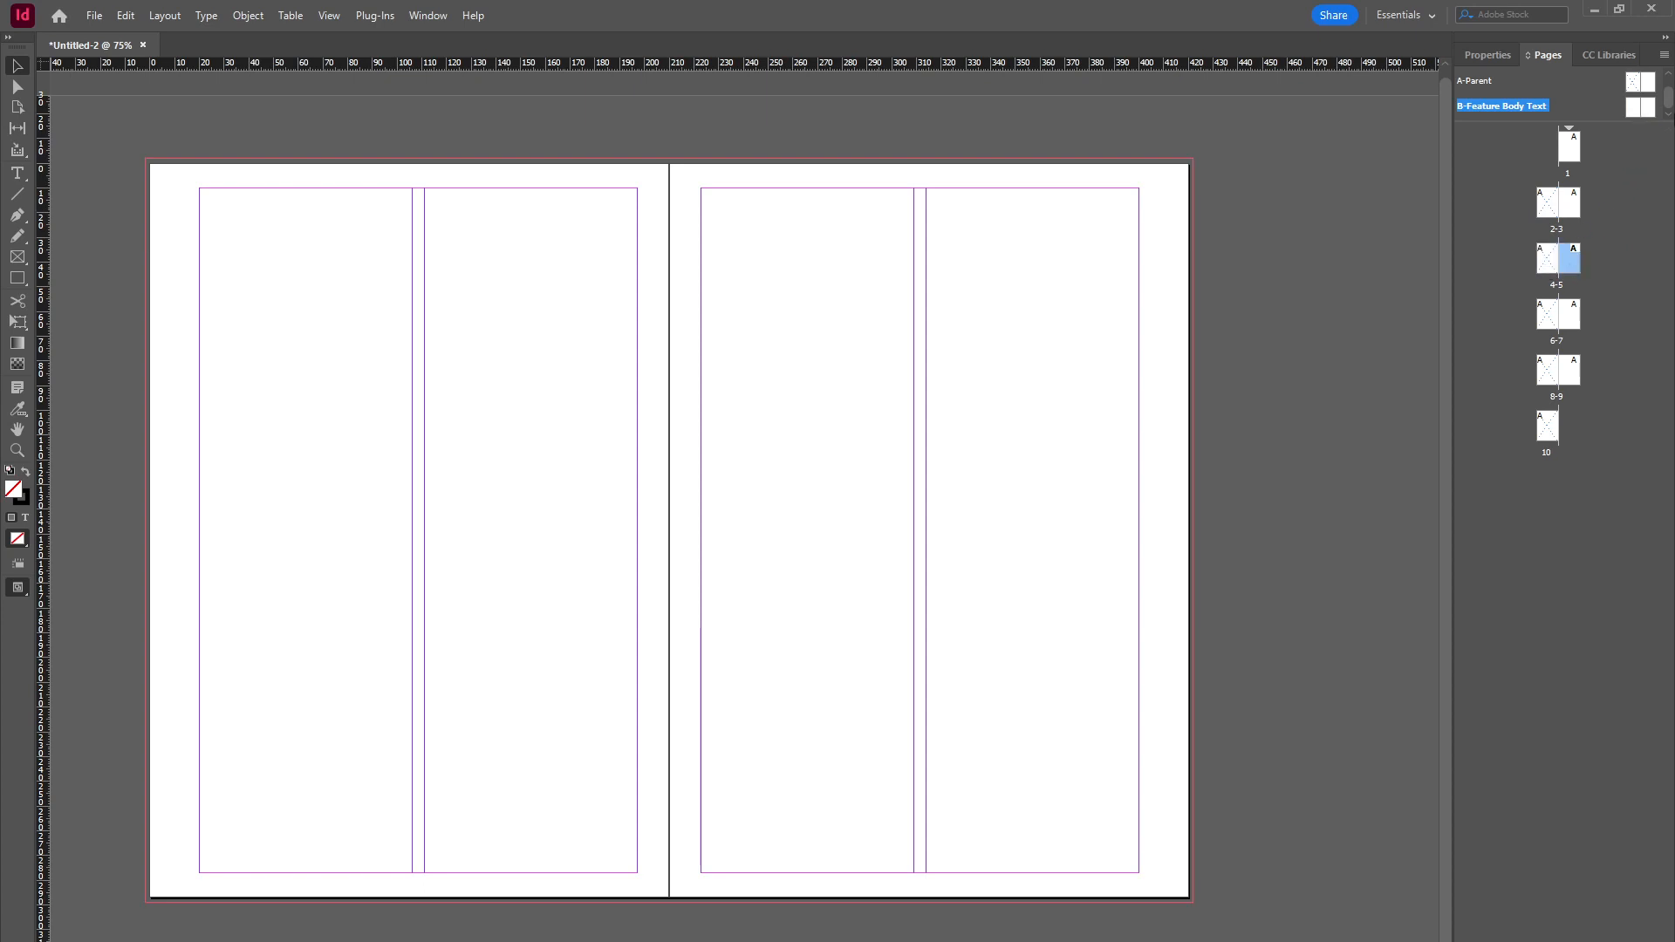
left_click(1636, 83)
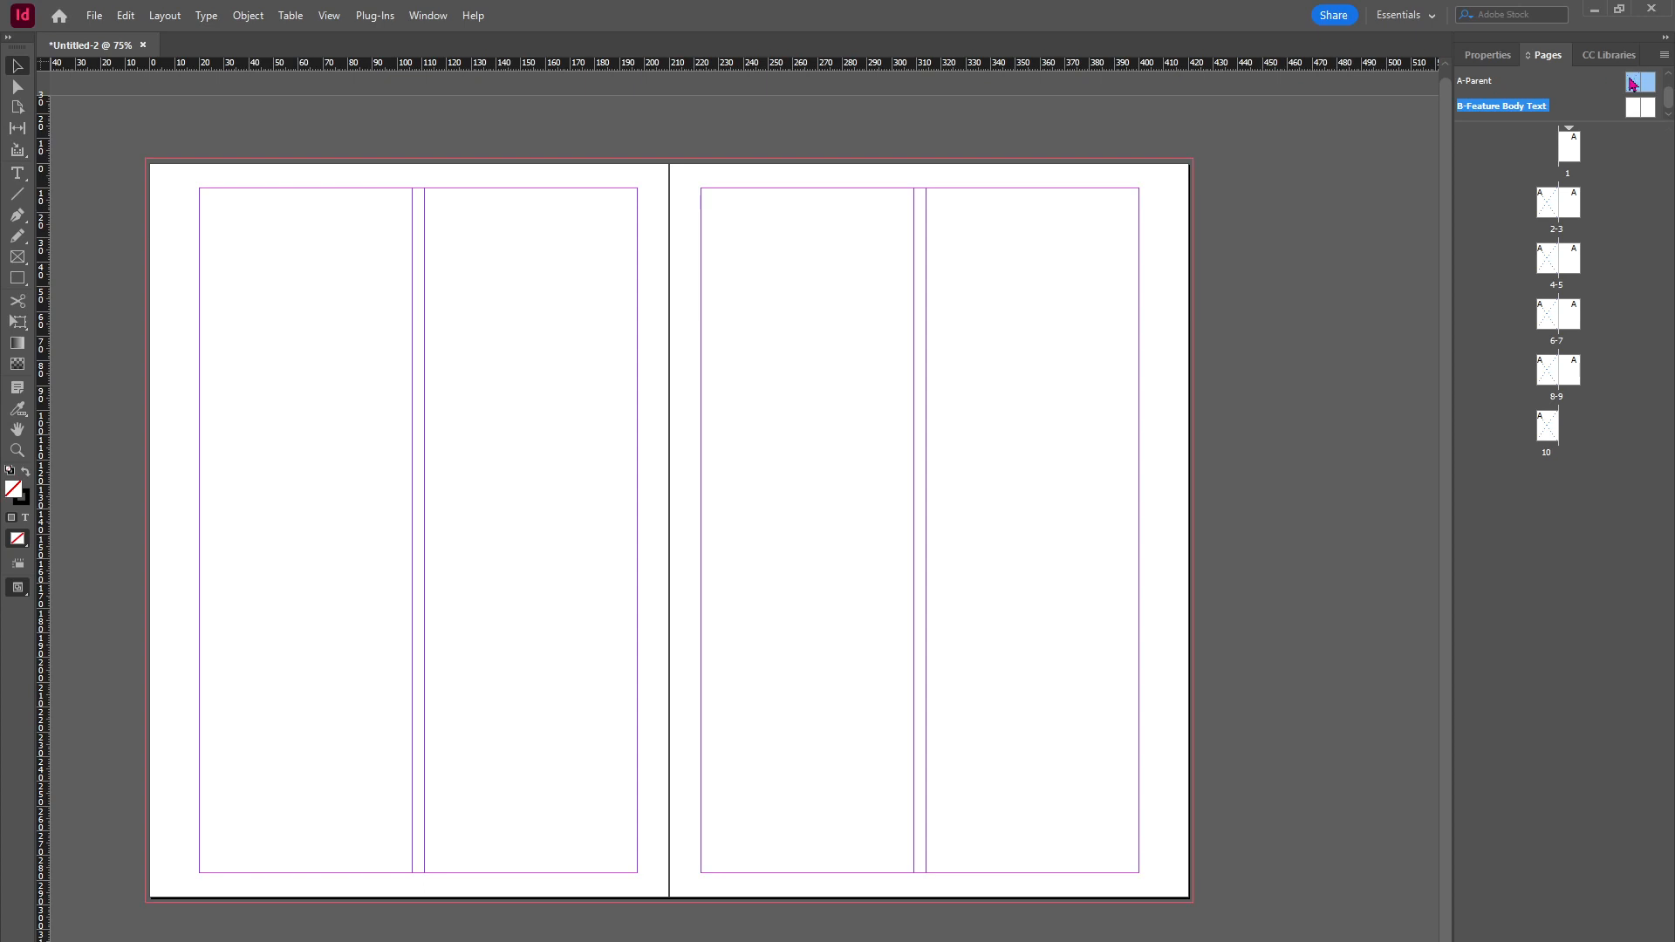
left_click_drag(1643, 85, 1583, 190)
left_click_drag(1583, 194, 1587, 218)
mouse_move(1587, 218)
left_mouse_down()
mouse_move(1564, 232)
mouse_move(1589, 223)
left_mouse_up()
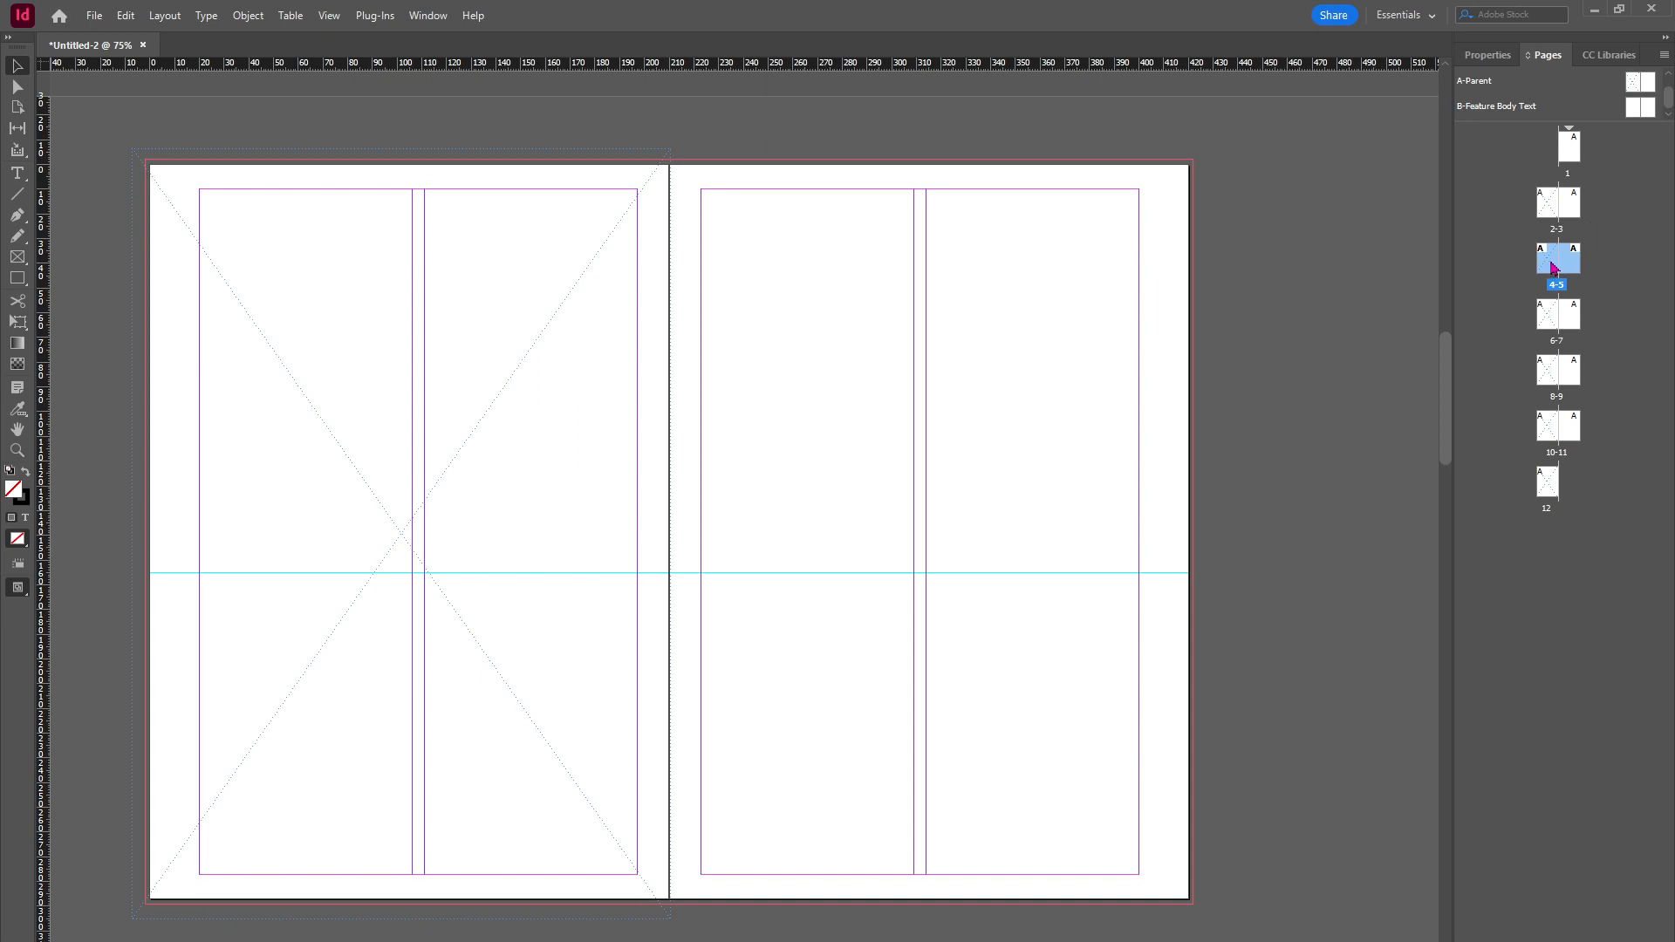
Step: Insert a new spread based on B-Feature Body Text after pages 4–5
double_click(1547, 260)
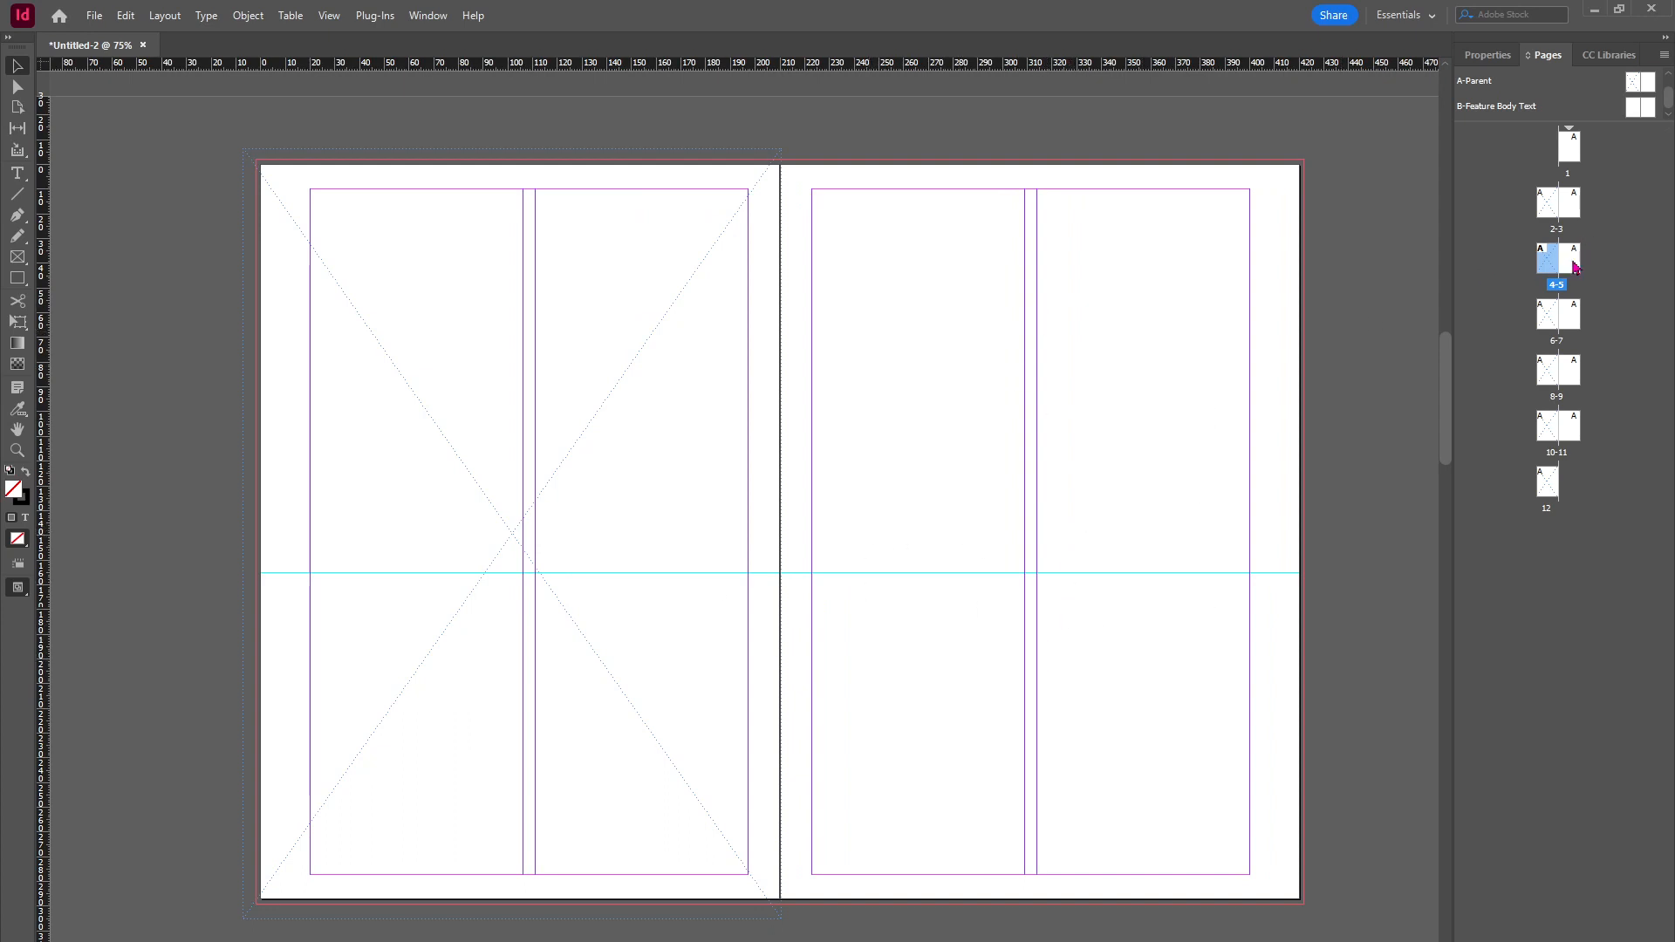
left_click(1633, 108)
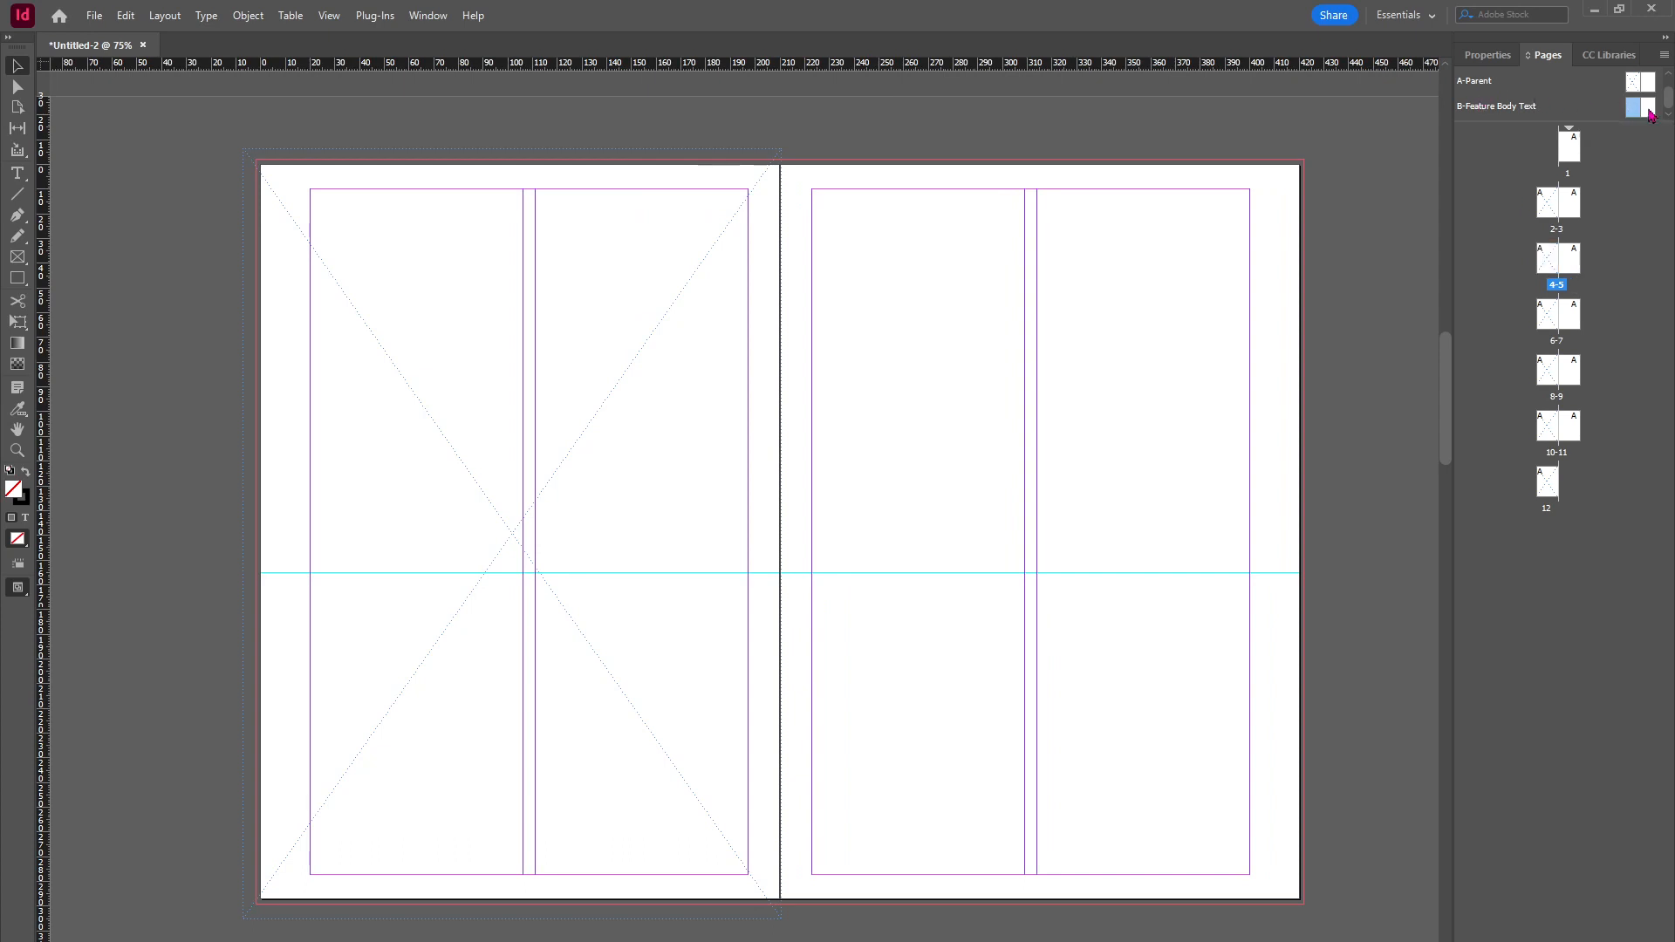
left_click(1649, 113, "shift")
left_click_drag(1649, 113, 1587, 270)
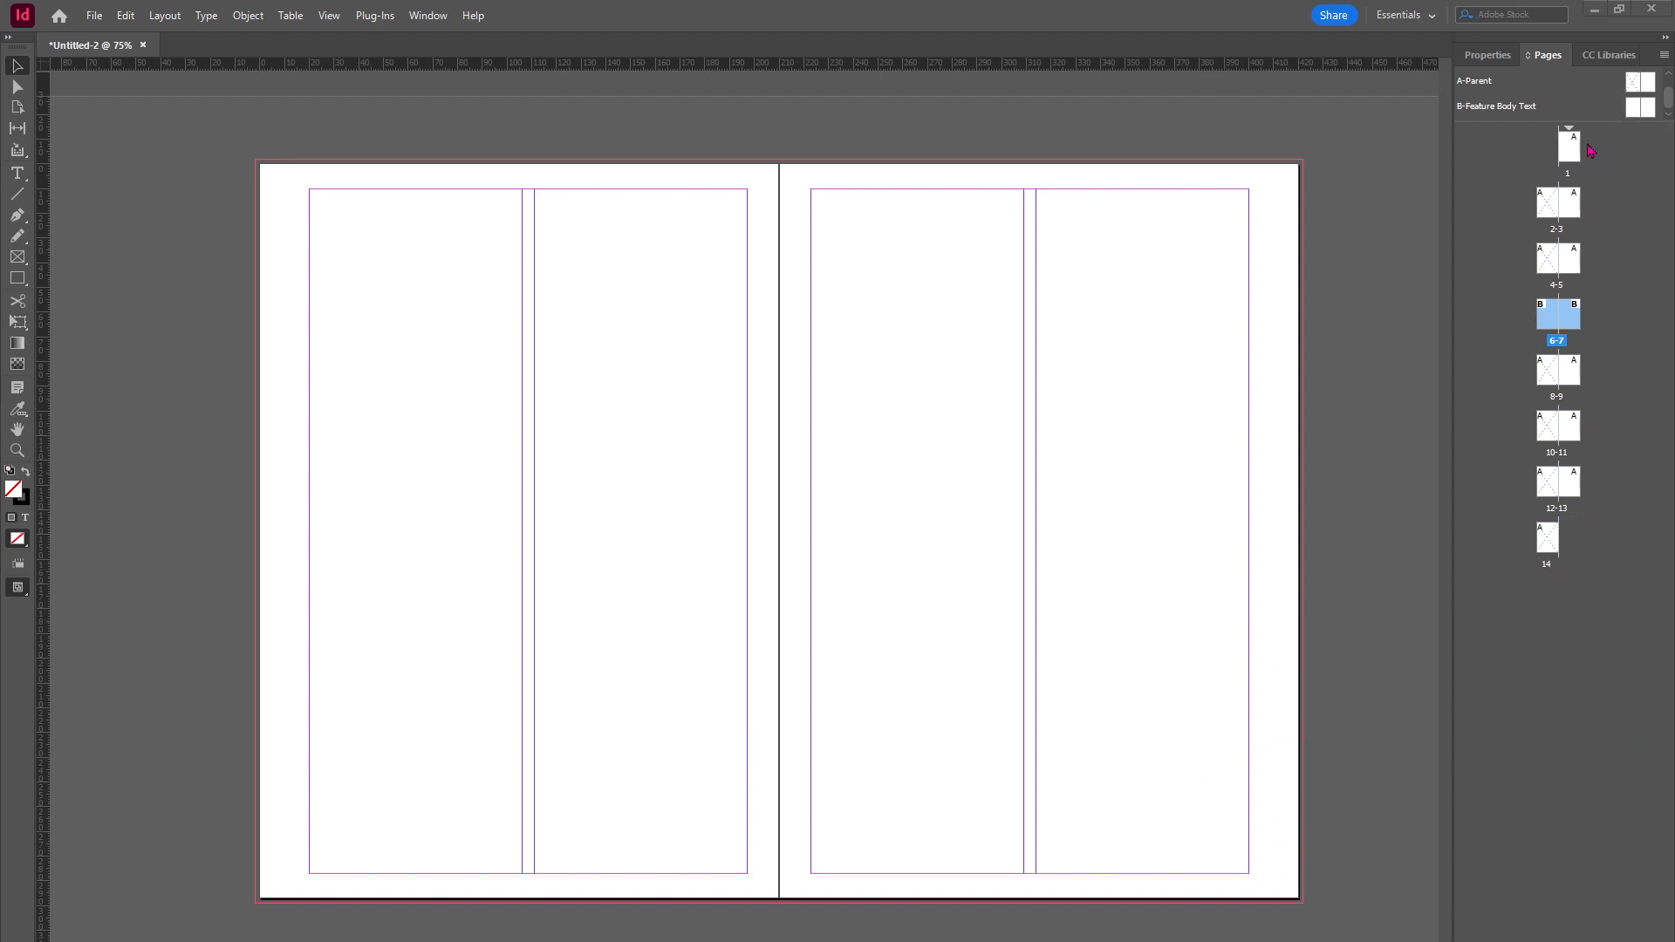
Step: From page 1, create another new parent spread with prefix C named "Cover"
left_click(1570, 150)
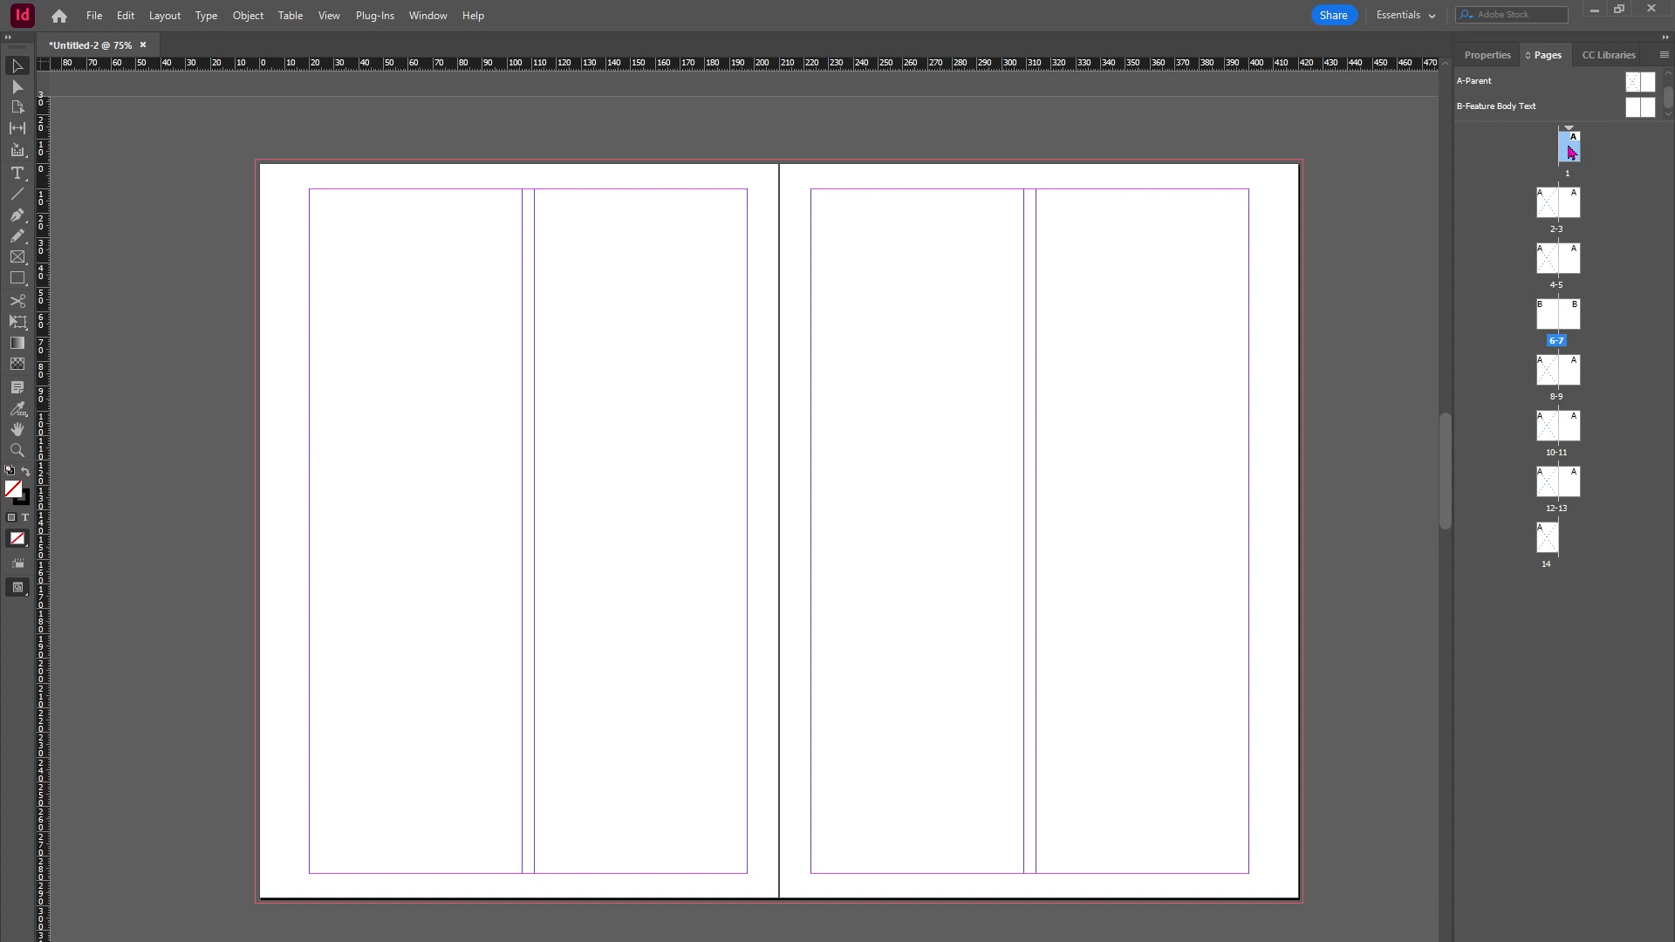
double_click(1570, 151)
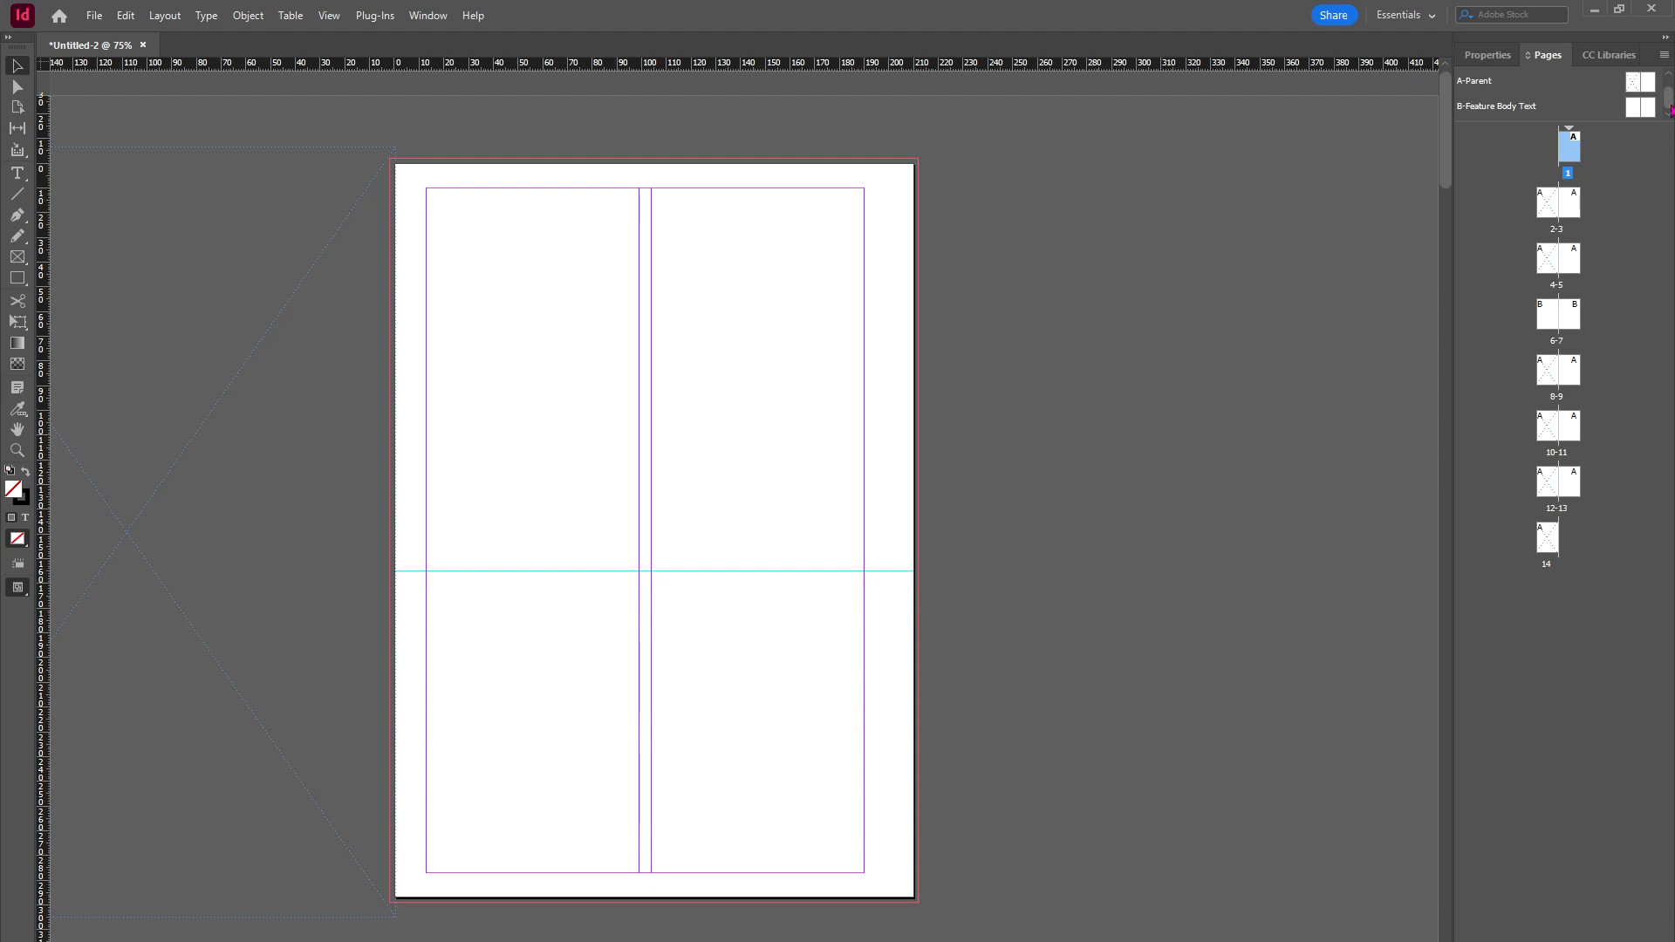
left_click(1663, 55)
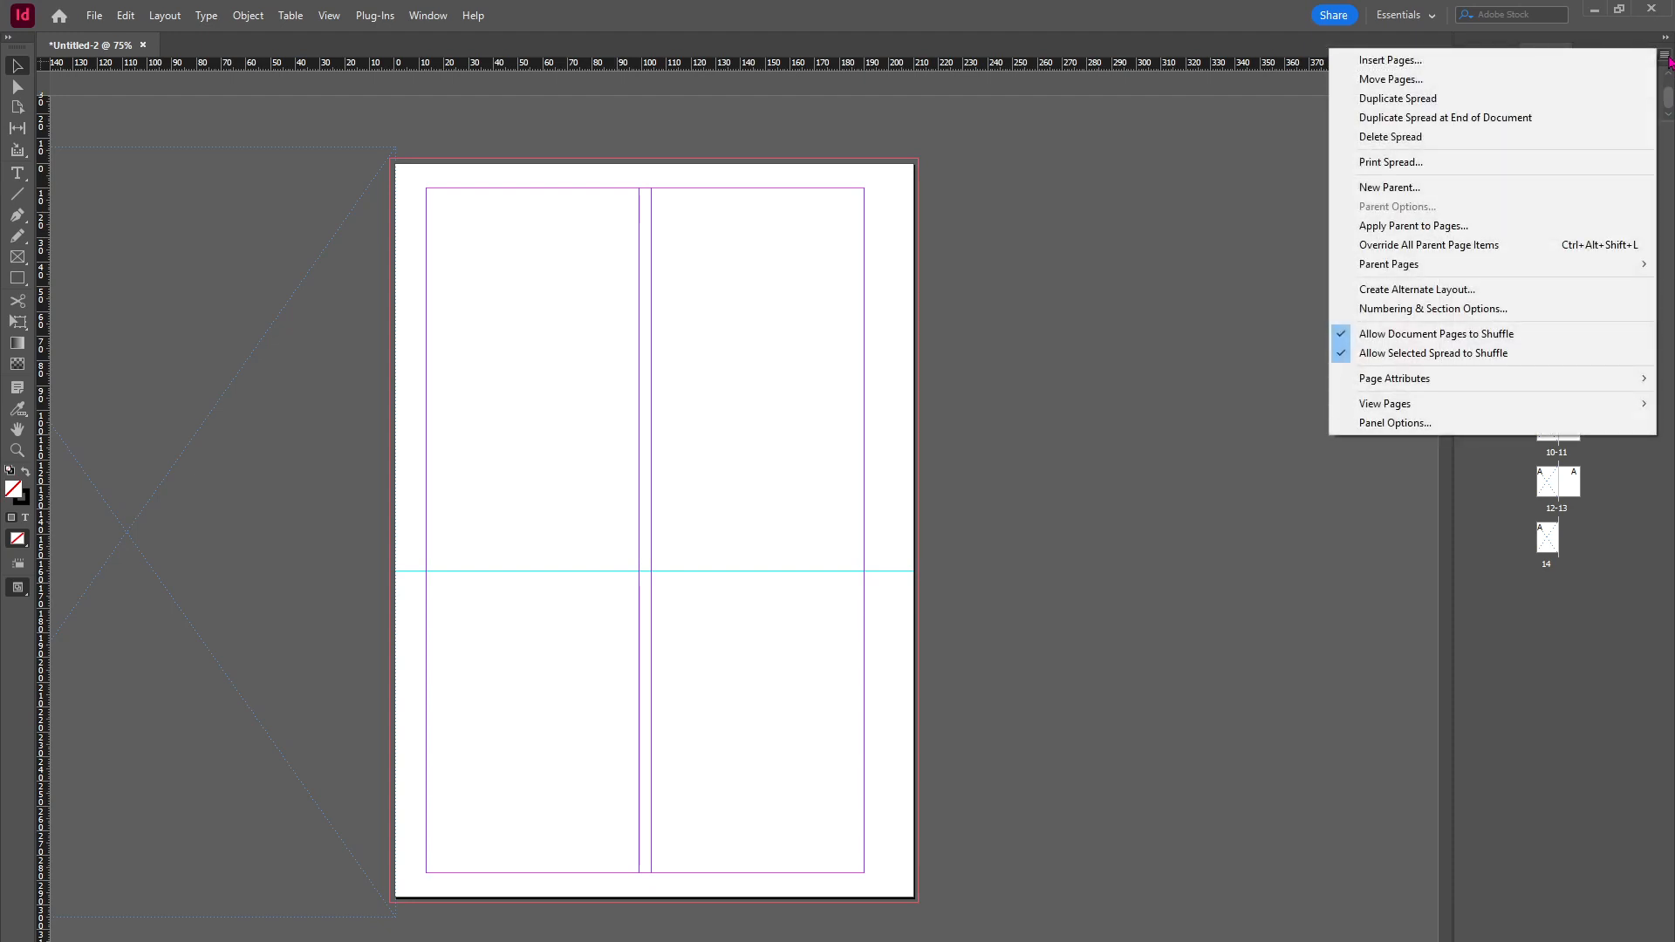
left_click(1406, 187)
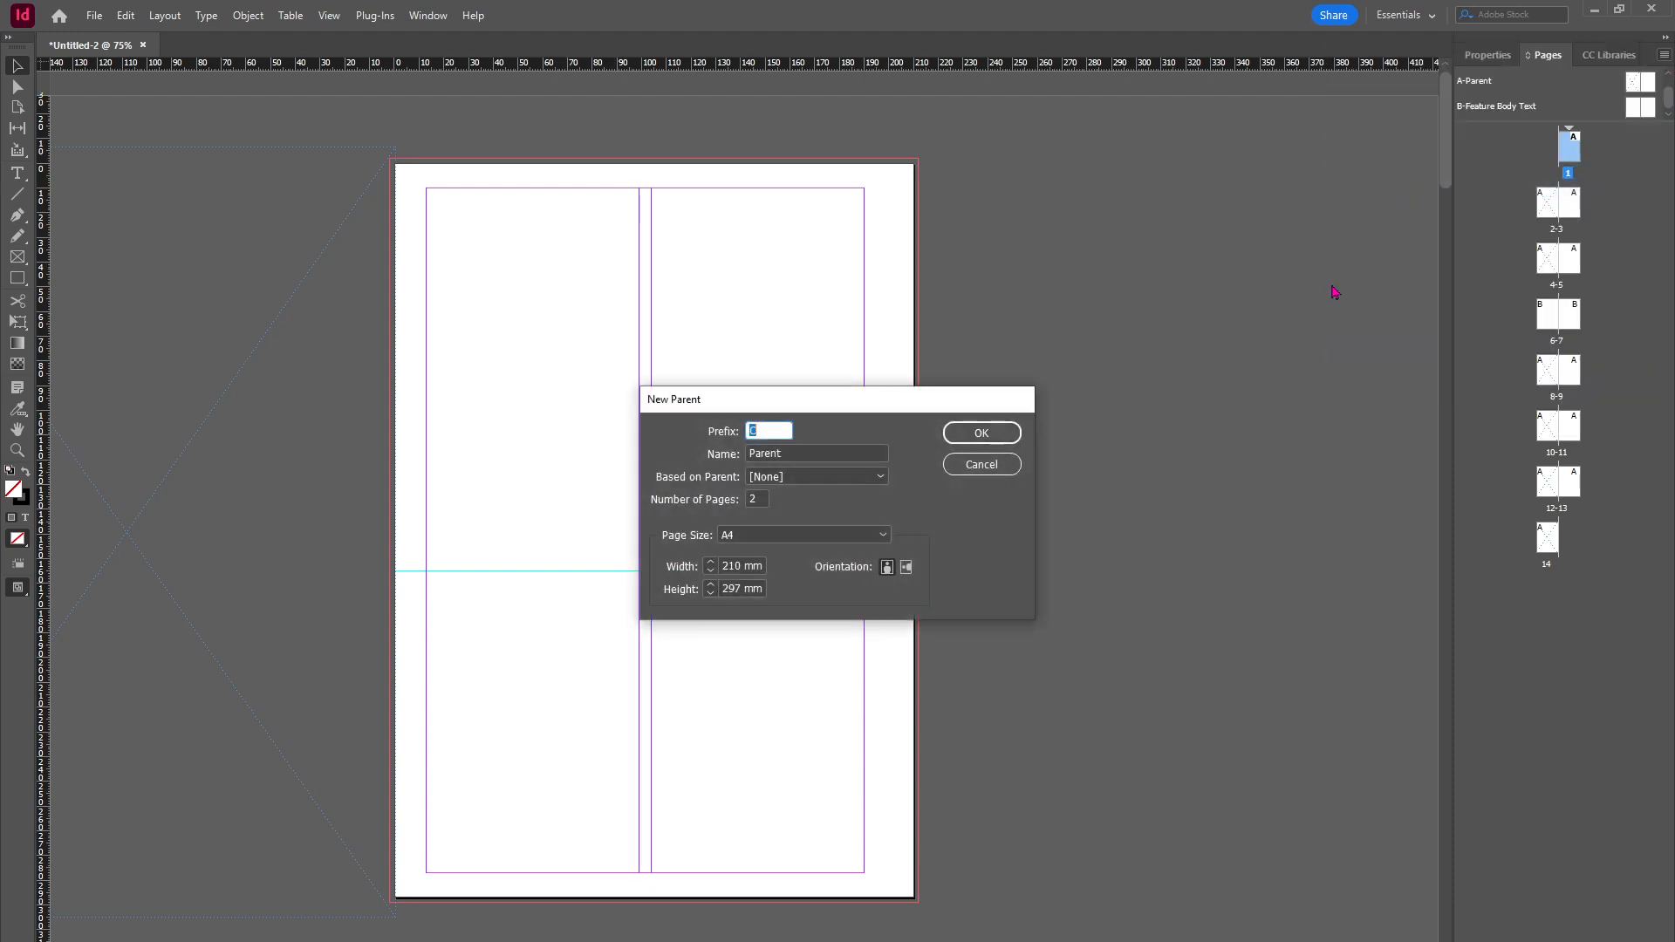
left_click(794, 455)
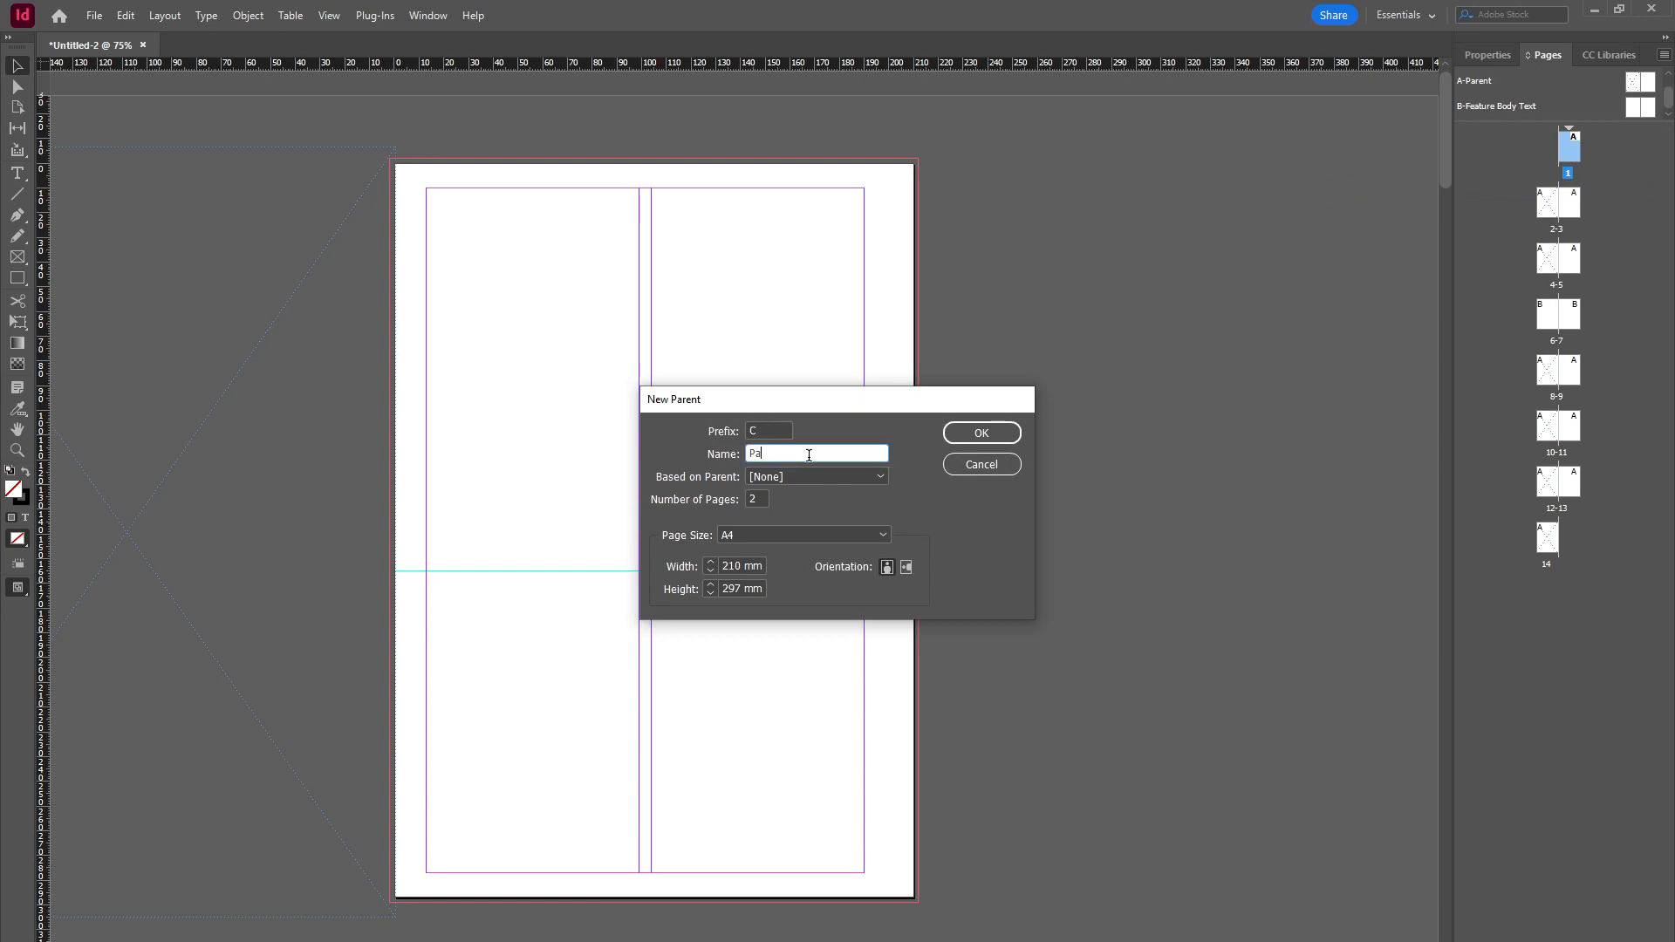
type("Cover")
left_click(1000, 434)
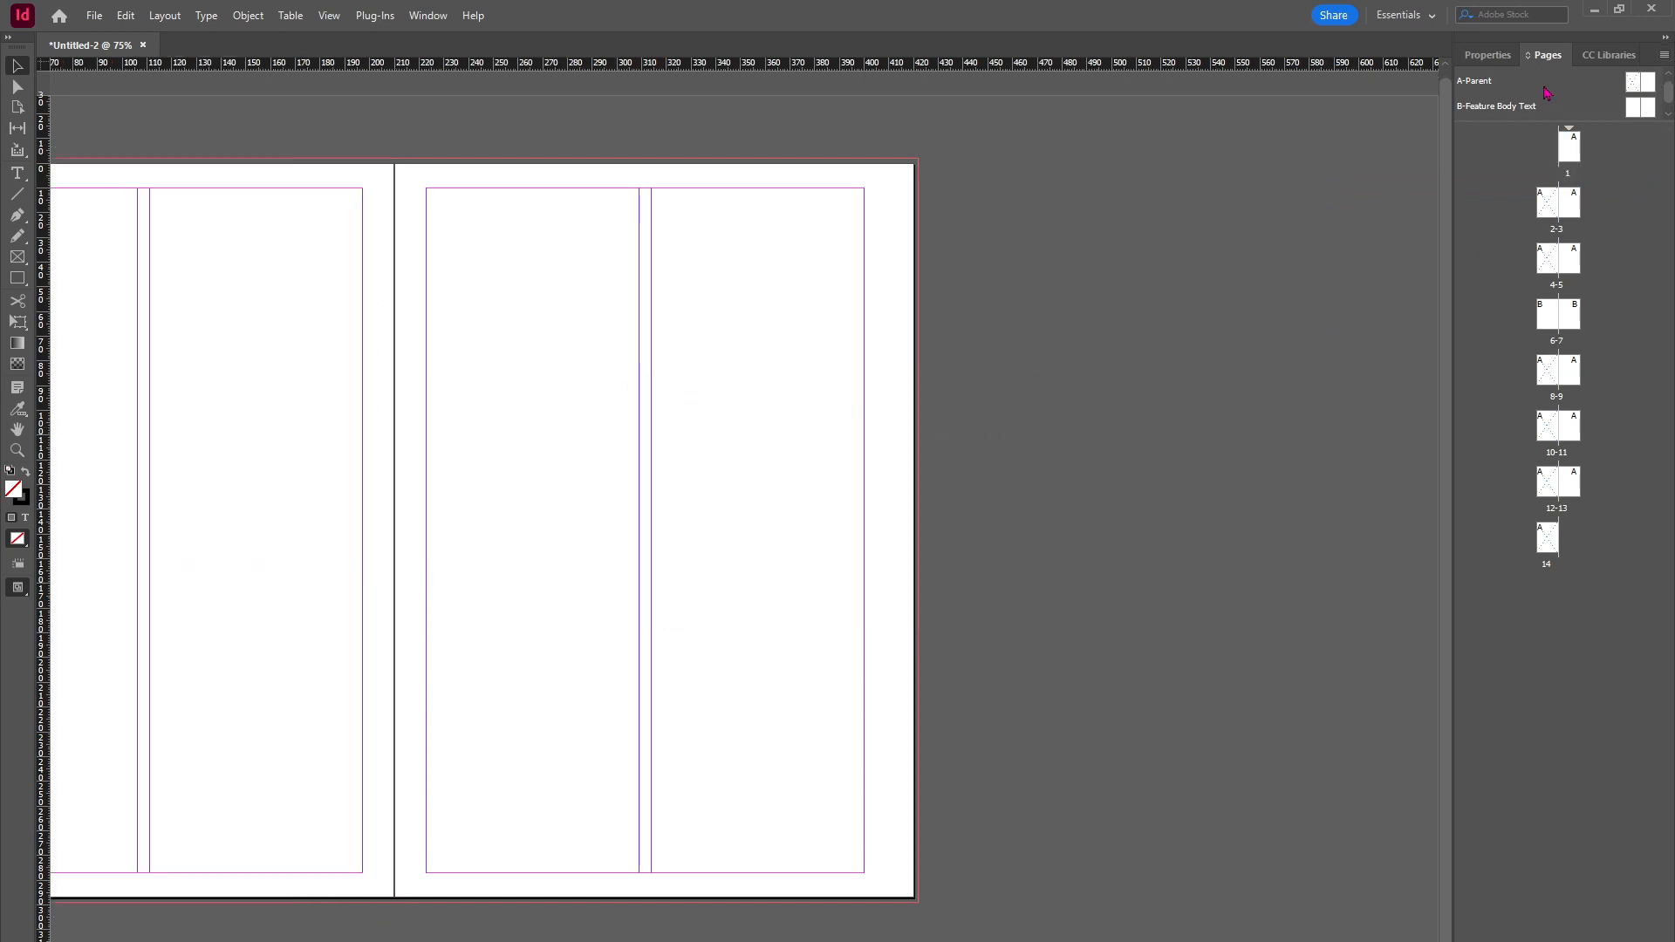
Step: Apply the C-Cover parent to page 1
scroll(1627, 86, "down", 2)
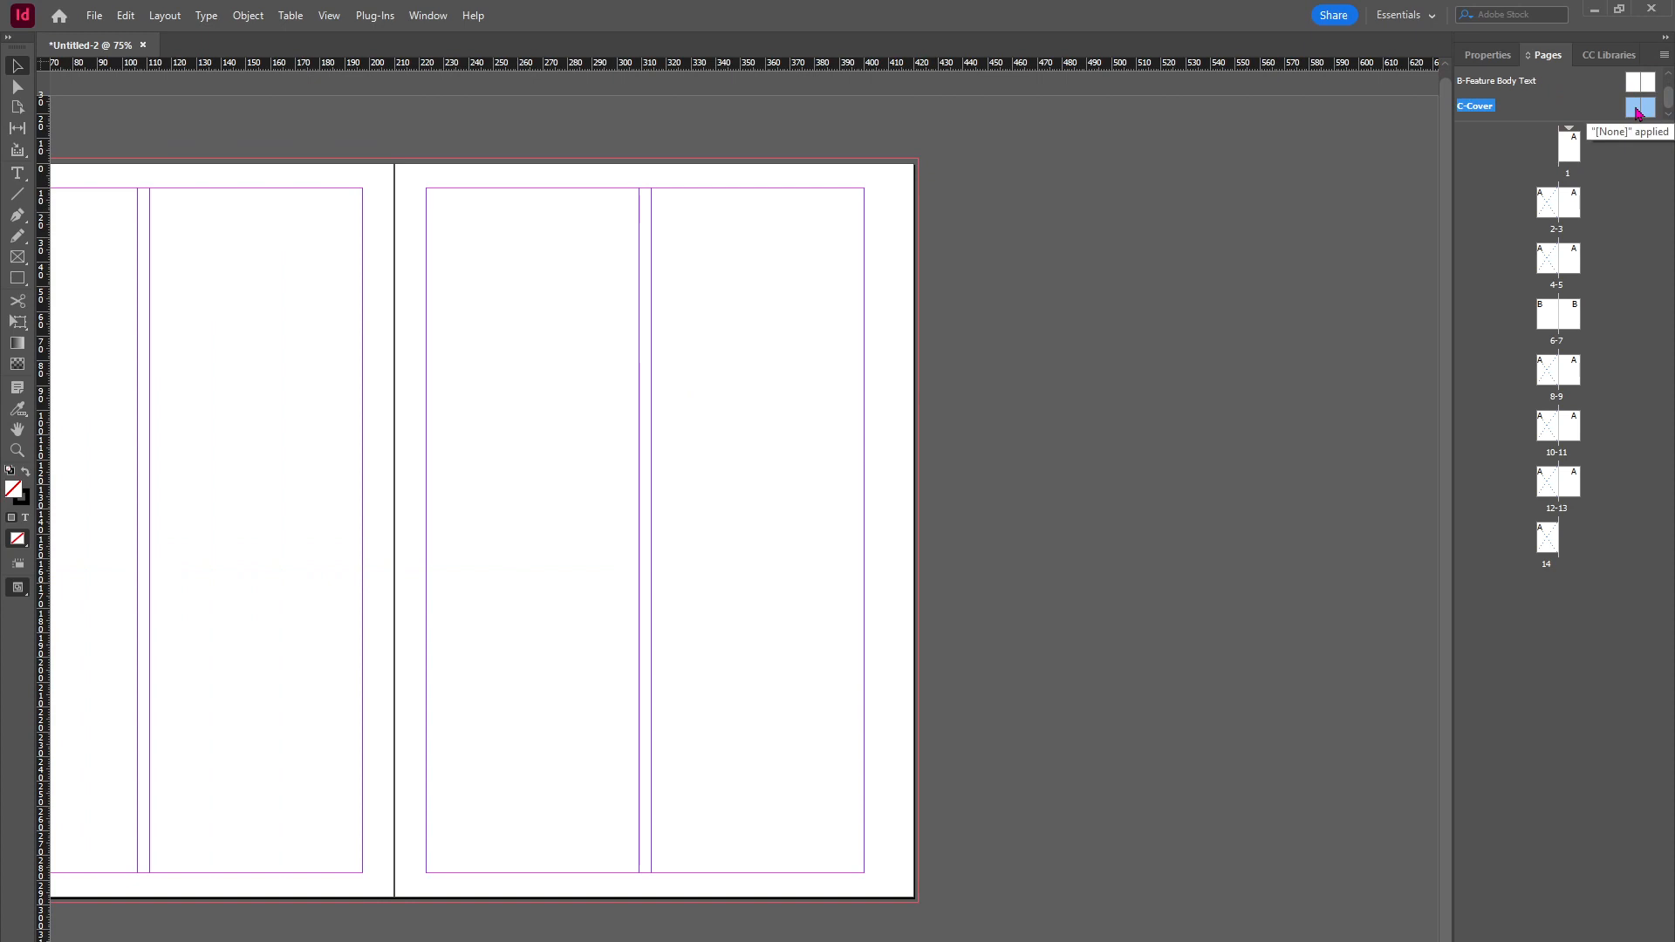
double_click(1636, 111)
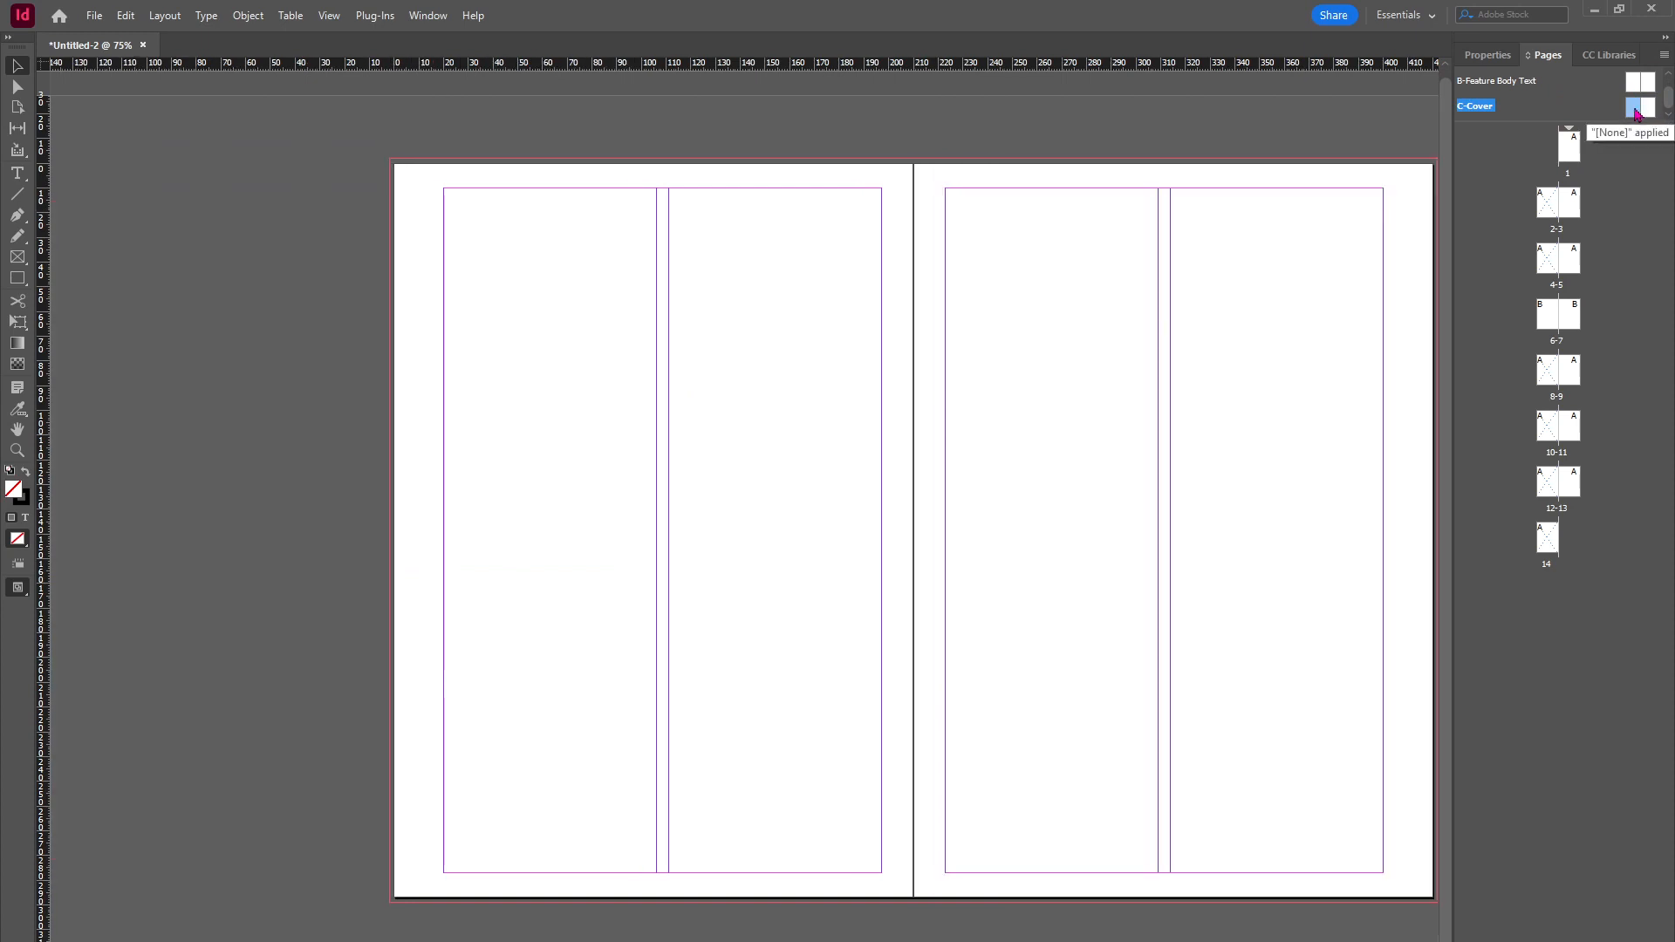
left_click_drag(1637, 111, 1593, 139)
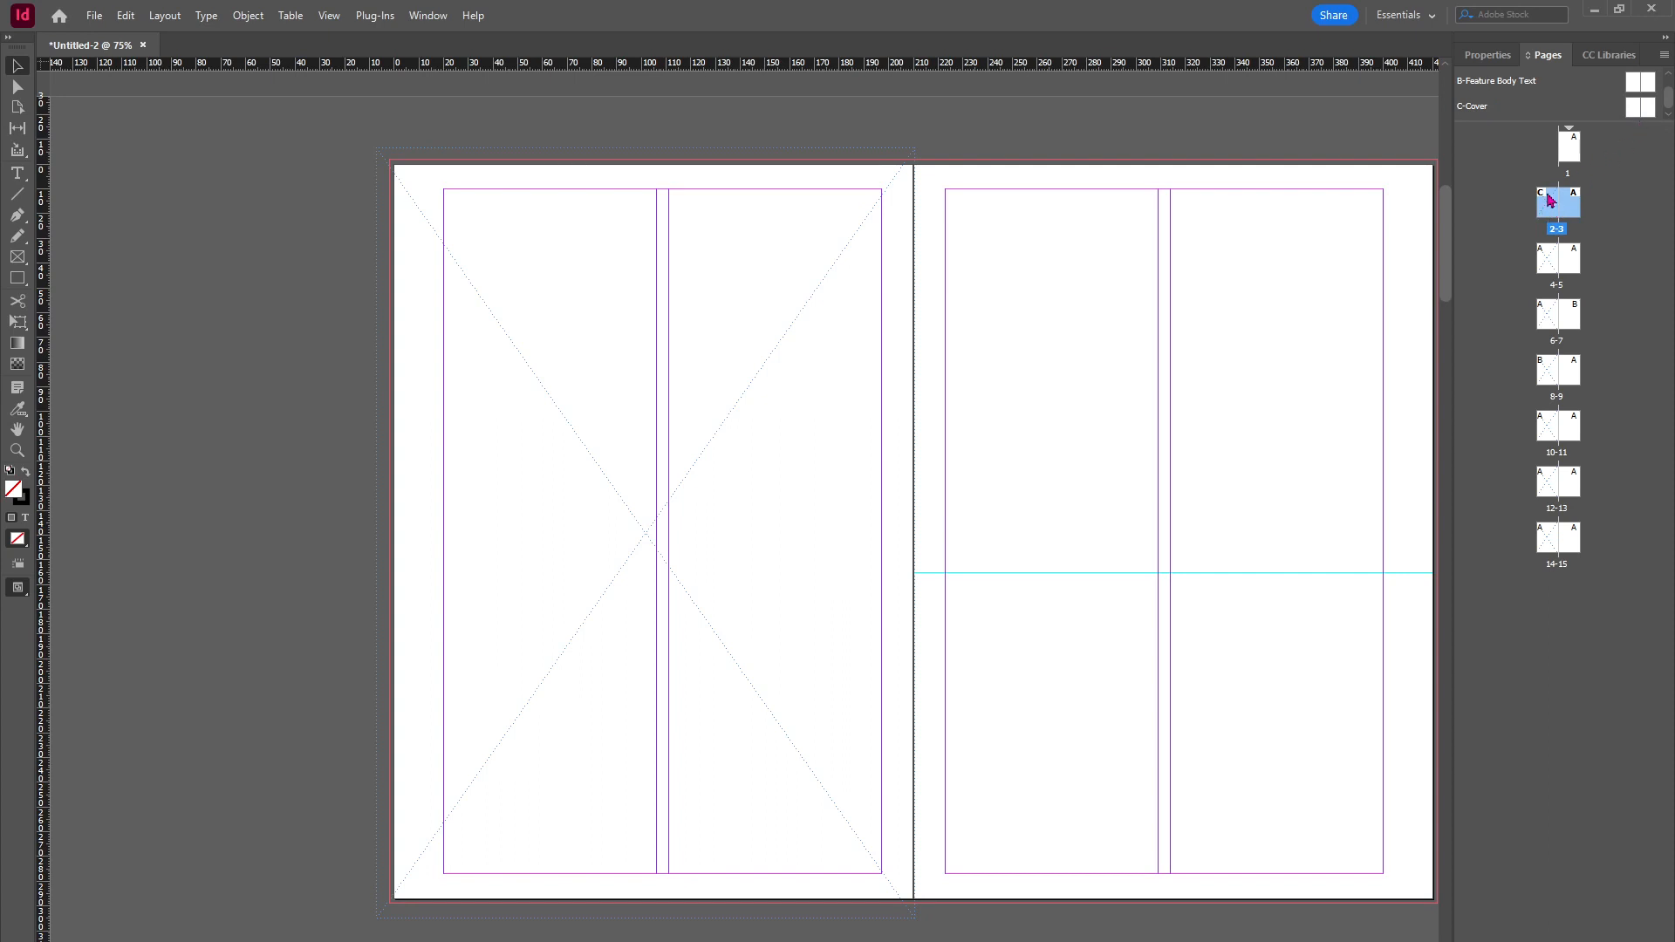
left_click(1570, 153)
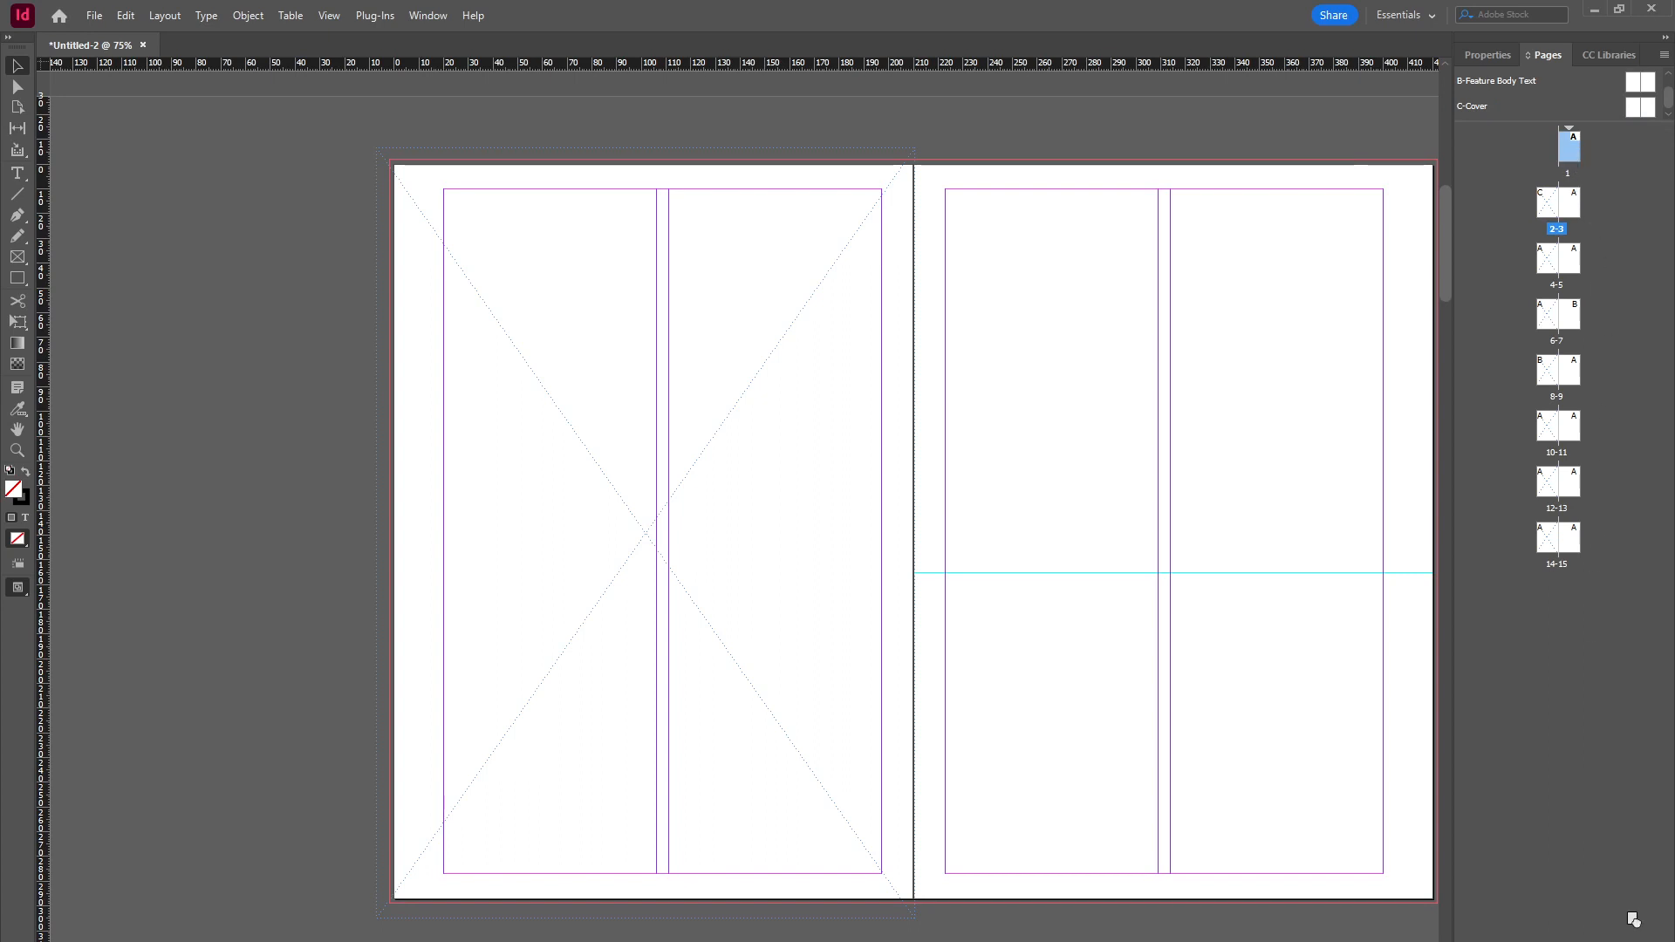
left_click_drag(1568, 148, 1655, 939)
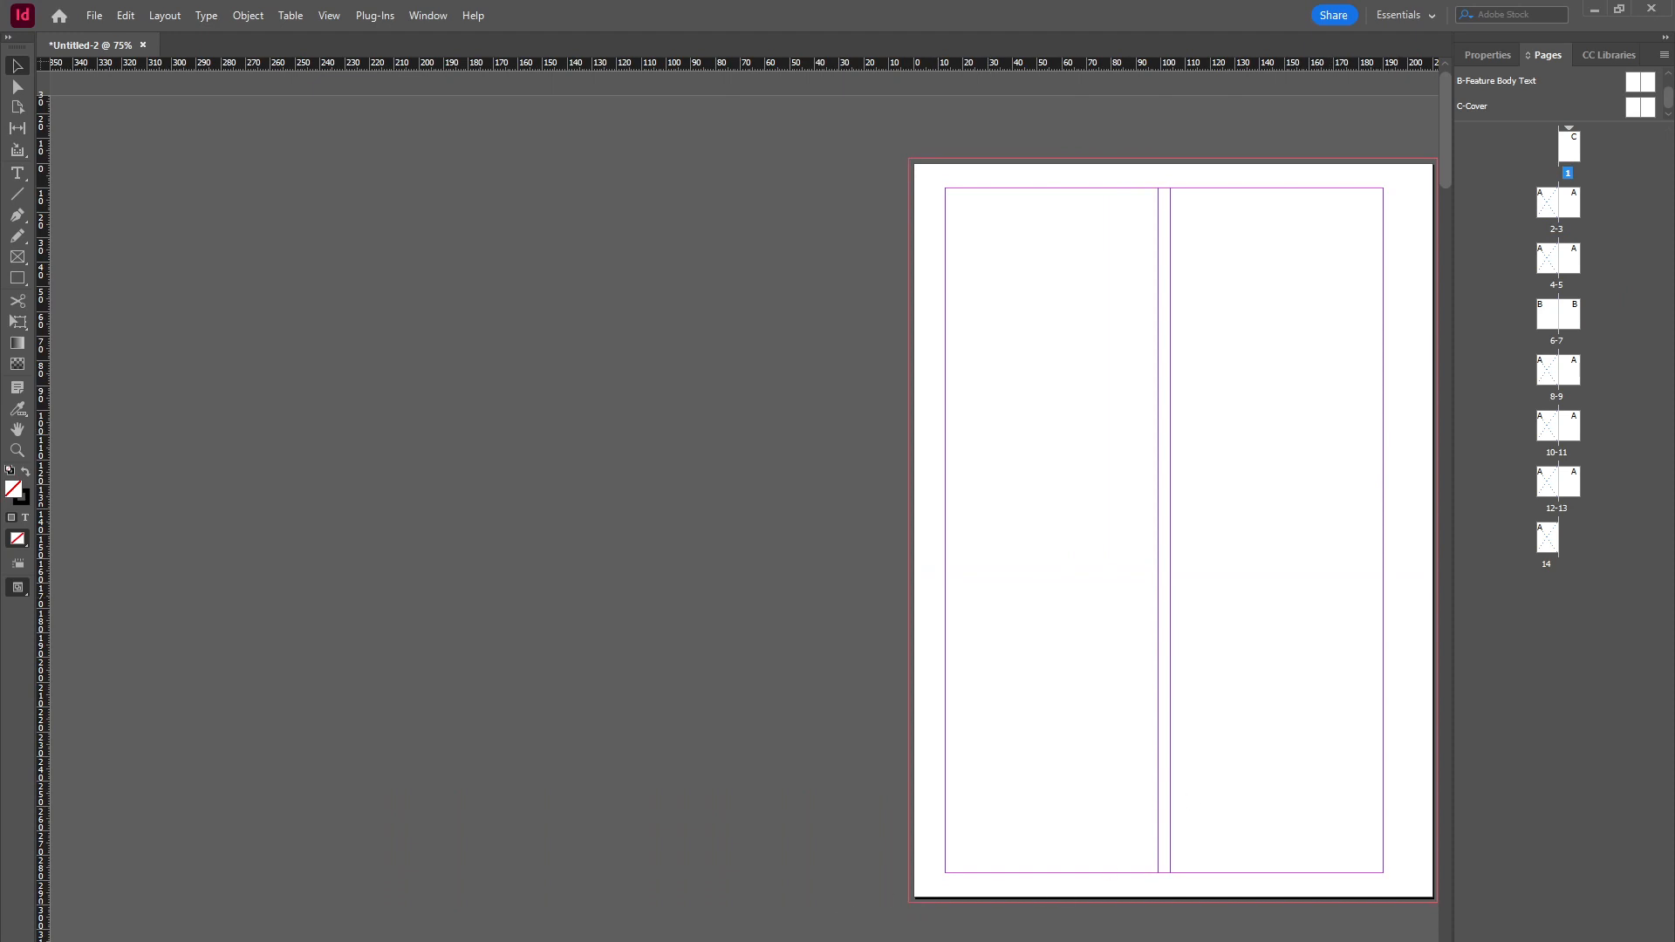
Step: Browse through pages 1, 2–3, 4–5 and 6–7 to review which parents are applied
left_click_drag(925, 940, 1073, 940)
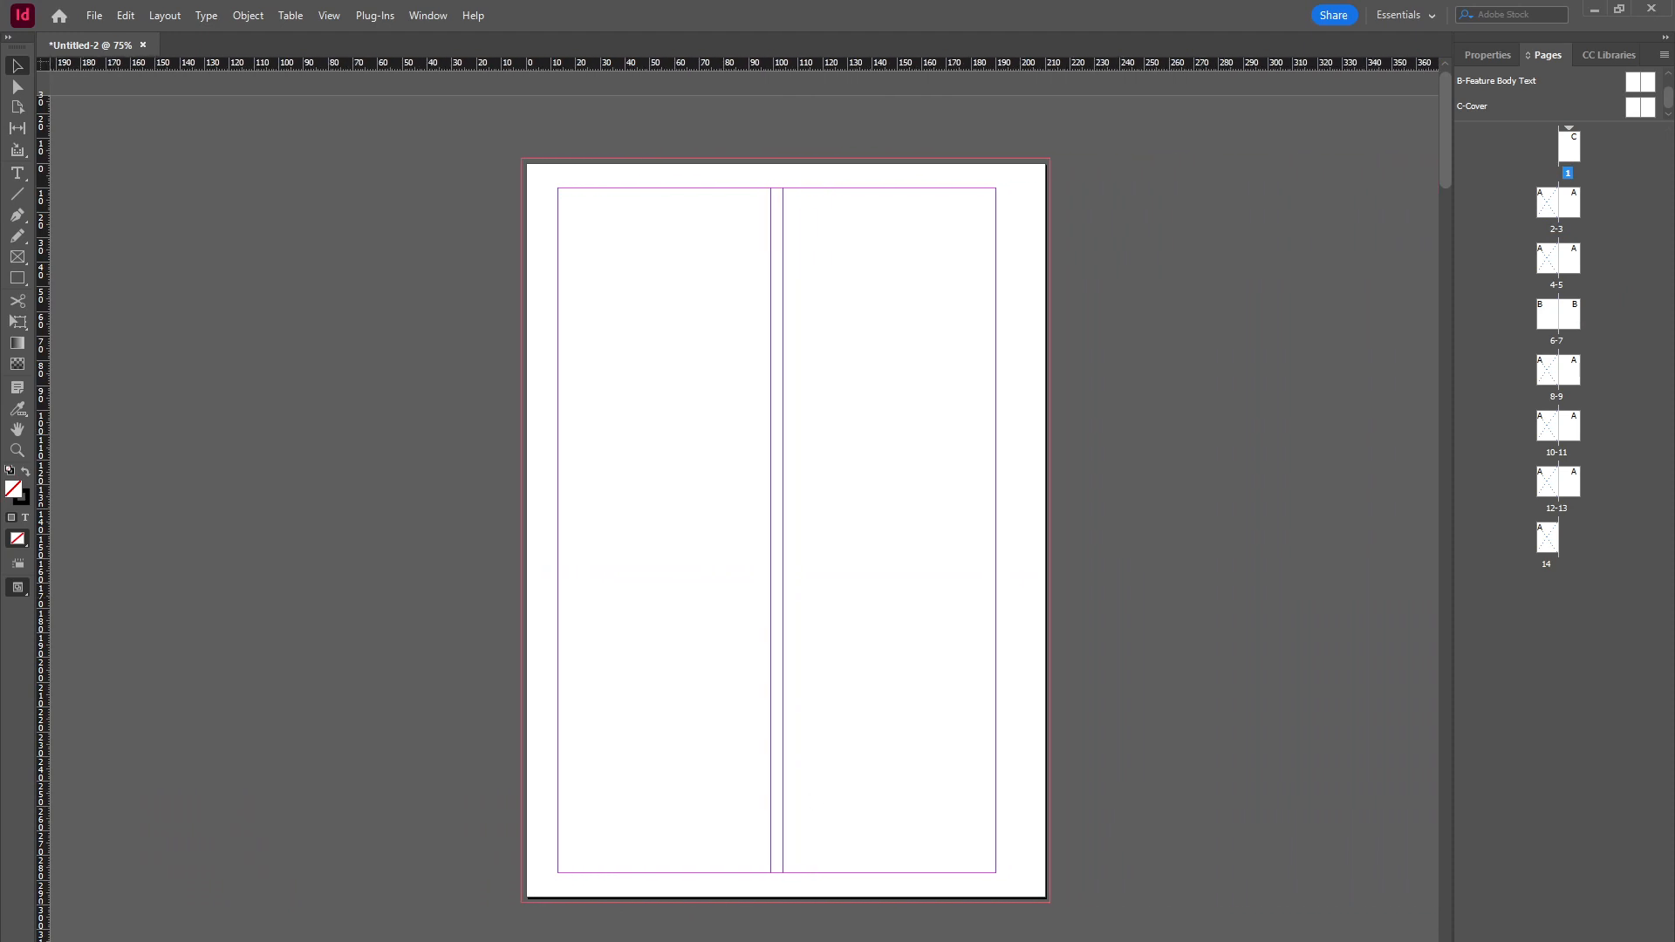
double_click(1556, 206)
left_click_drag(933, 941, 1030, 940)
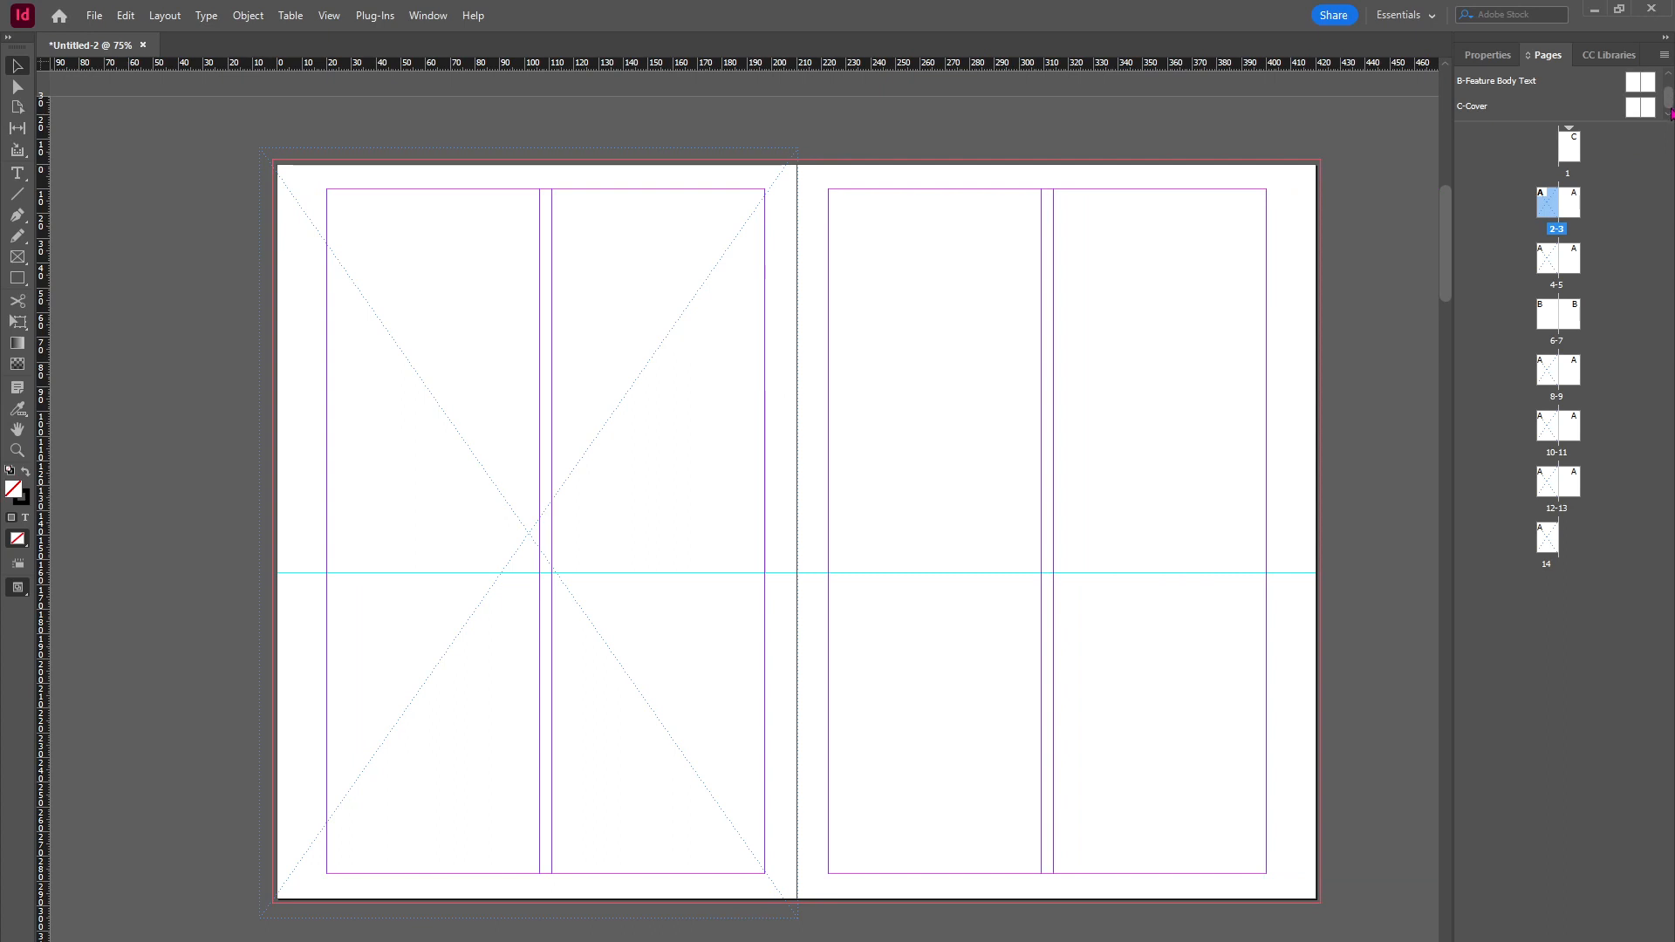
left_click(1547, 321)
double_click(1547, 324)
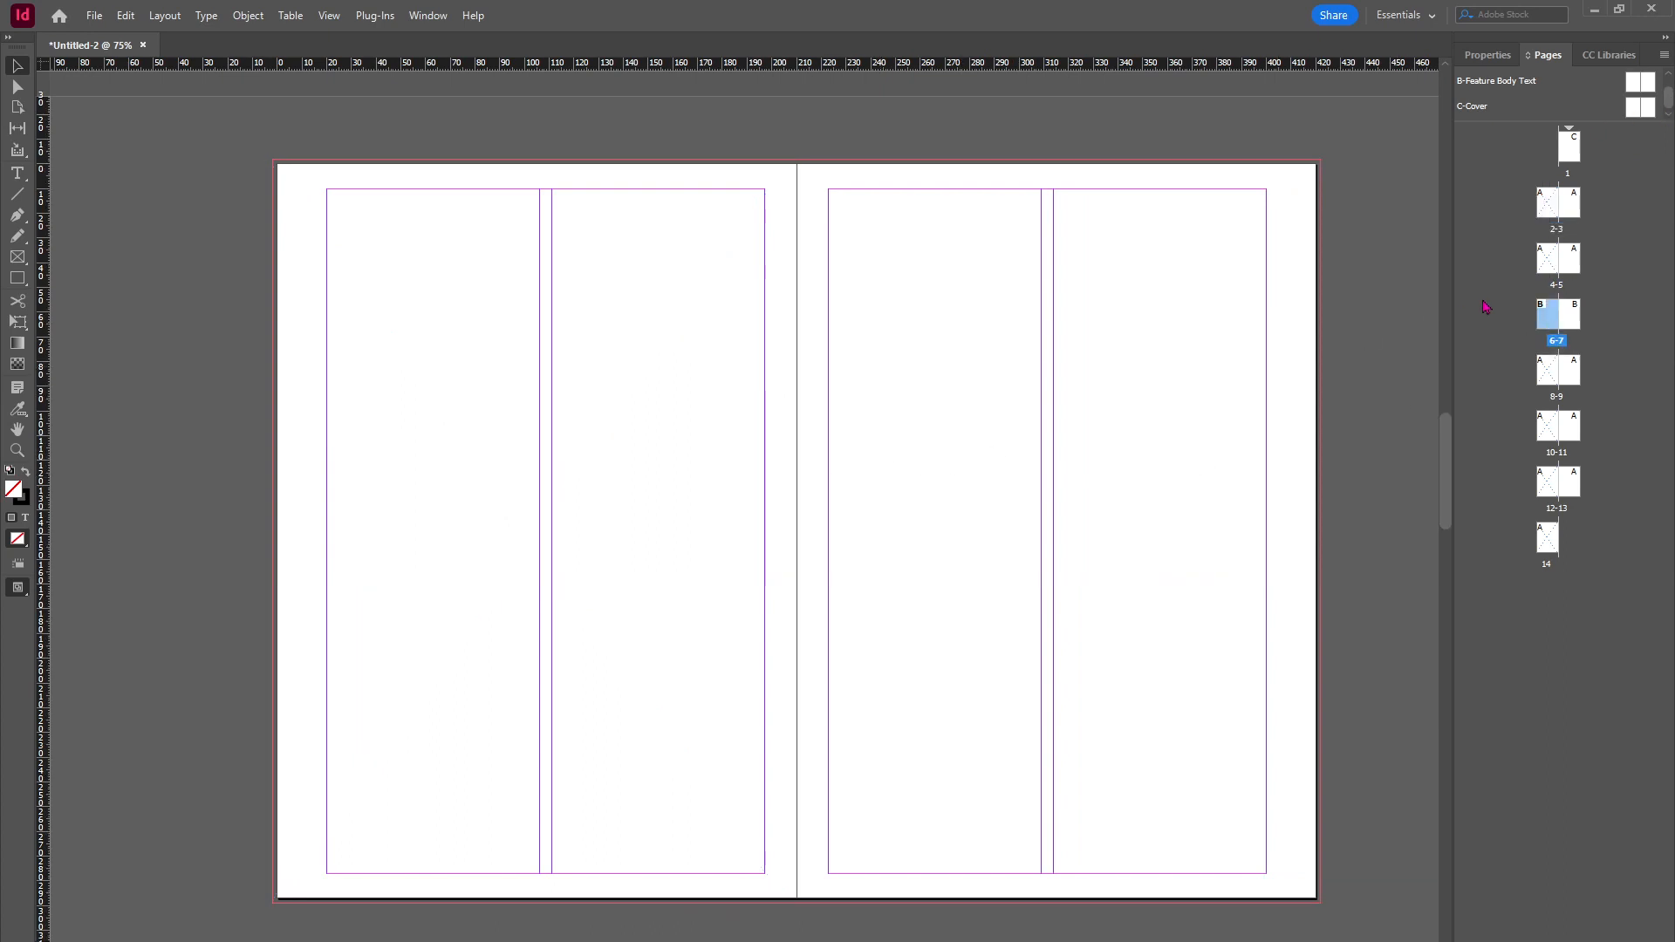
left_click(1549, 263)
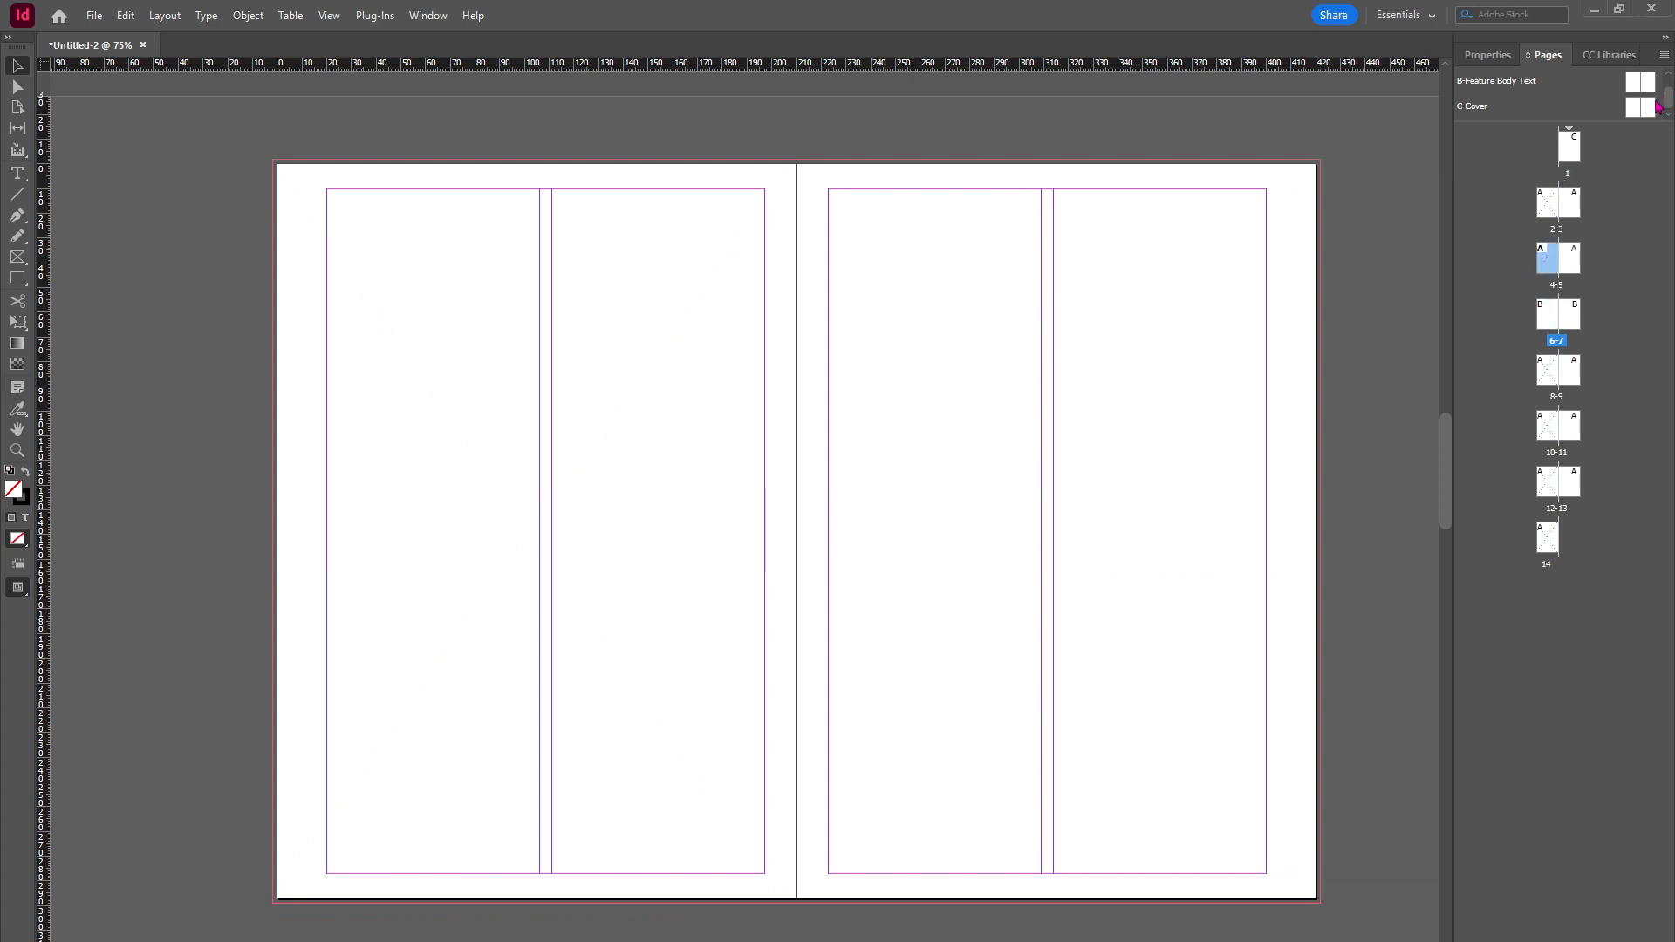
Step: Open A-Parent for editing and draw a text frame on its right page containing "Heading"
scroll(1665, 101, "up", 2)
left_click(1635, 107)
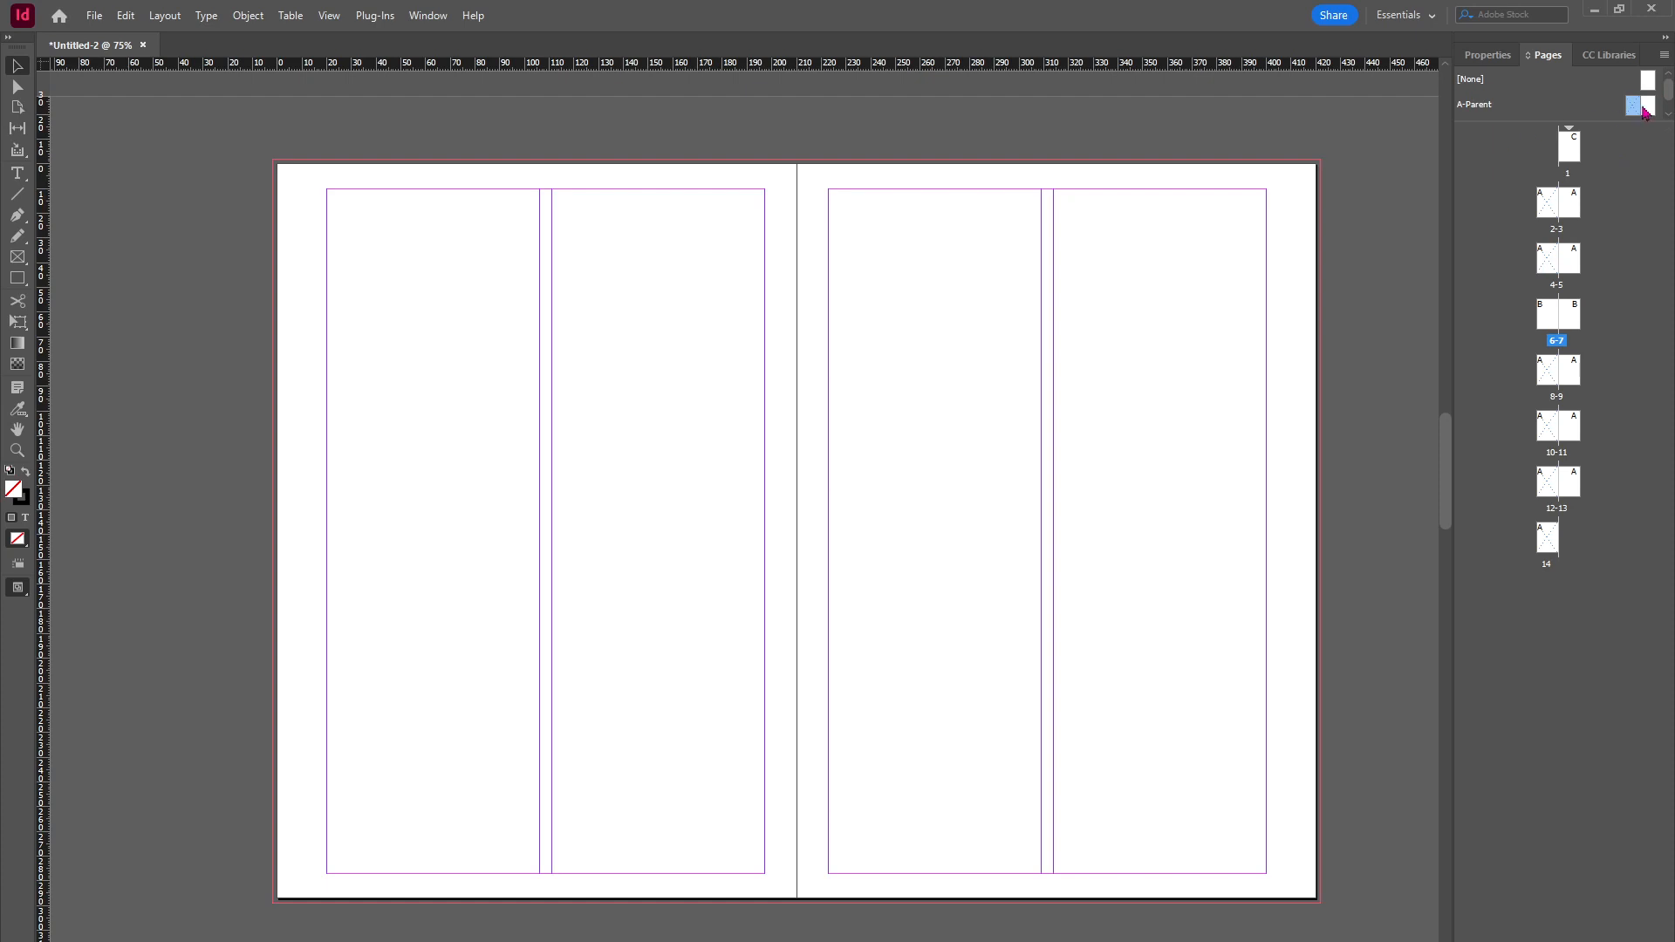
double_click(1638, 110)
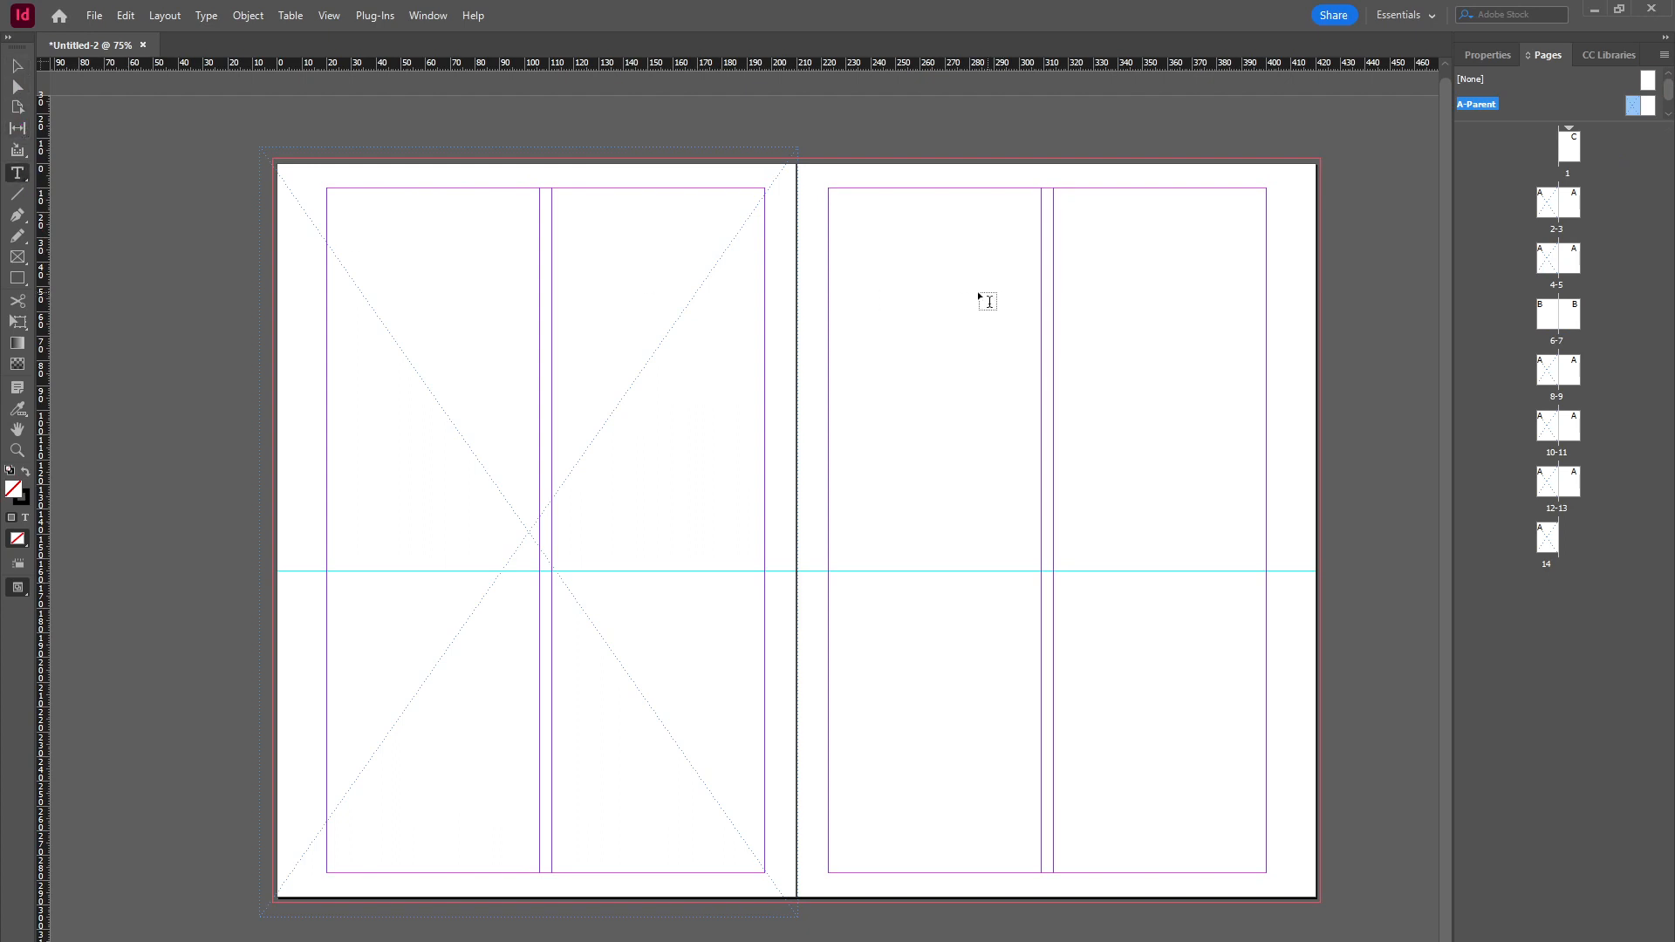
mouse_move(908, 291)
left_mouse_down()
mouse_move(930, 322)
mouse_move(1159, 378)
mouse_move(1253, 366)
mouse_move(1266, 384)
left_mouse_up()
type("Heading")
Step: Go through the document pages and scroll the spreads to check which pages show the parent's Heading text
left_click(1573, 203, "alt")
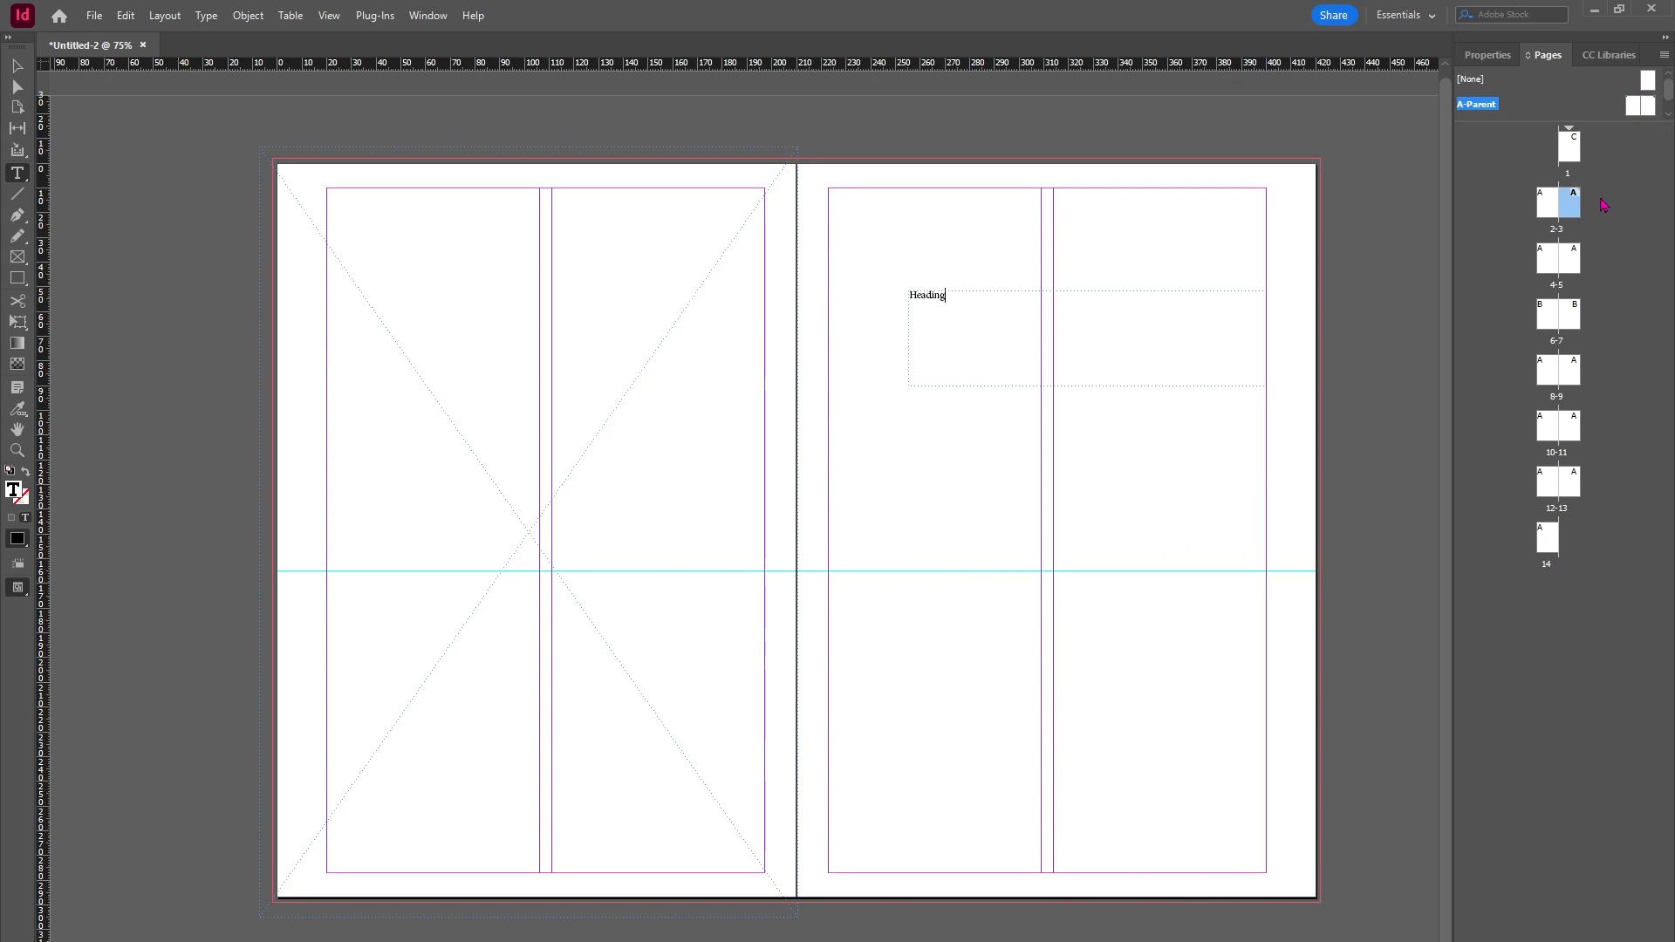
double_click(1552, 207)
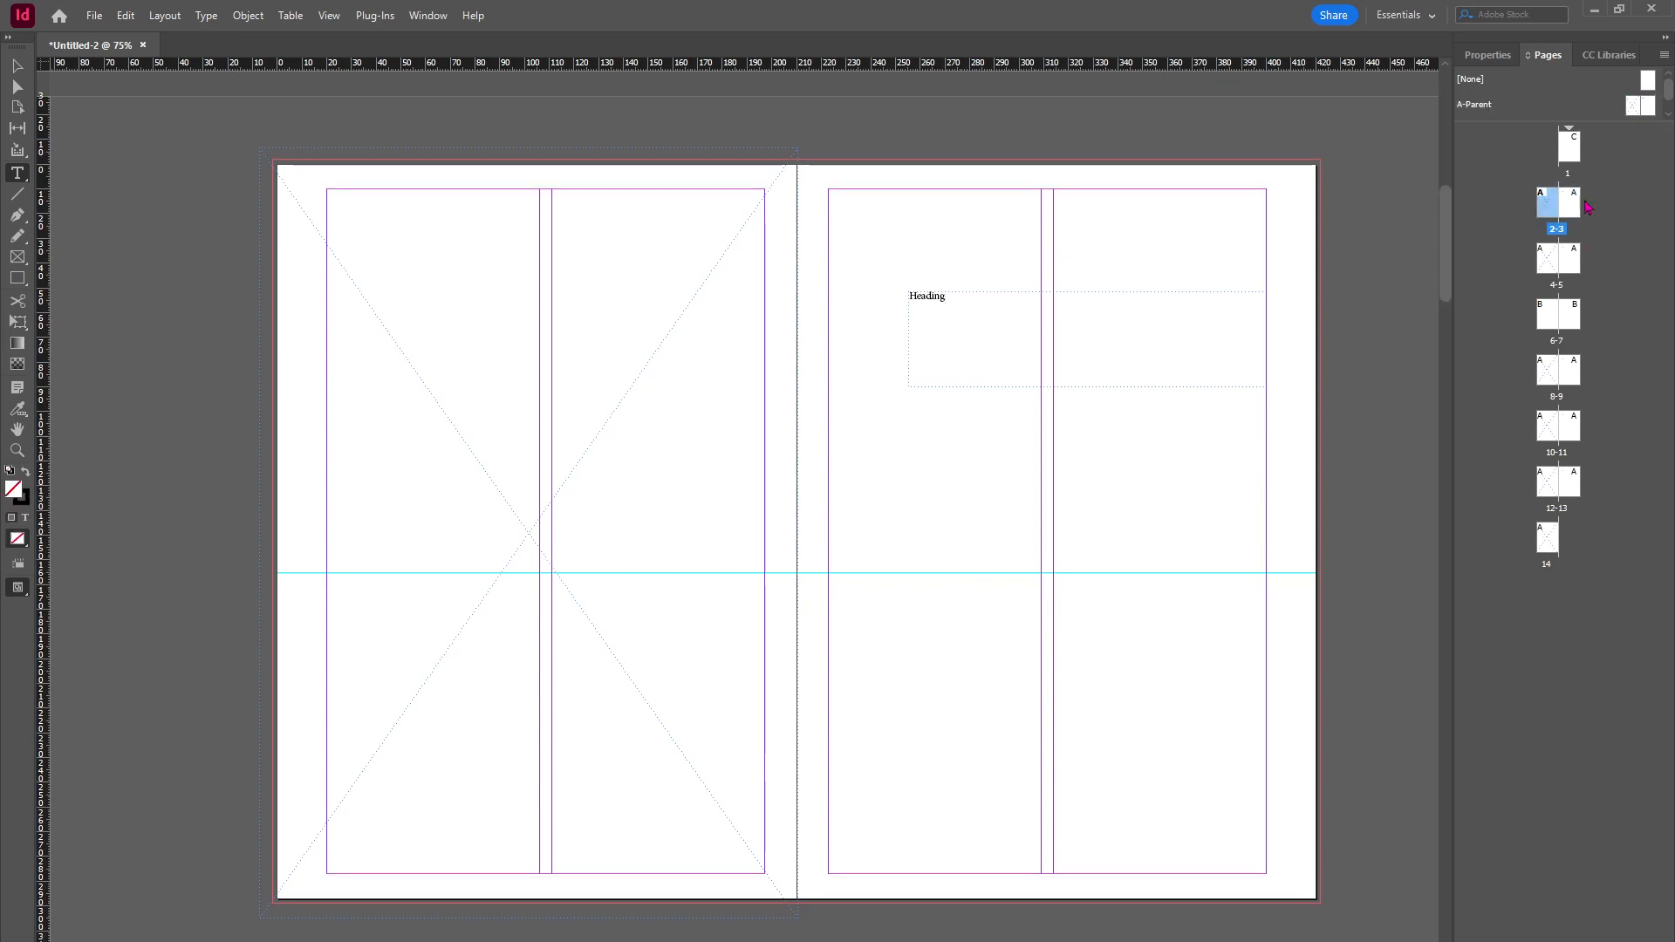
double_click(1570, 205)
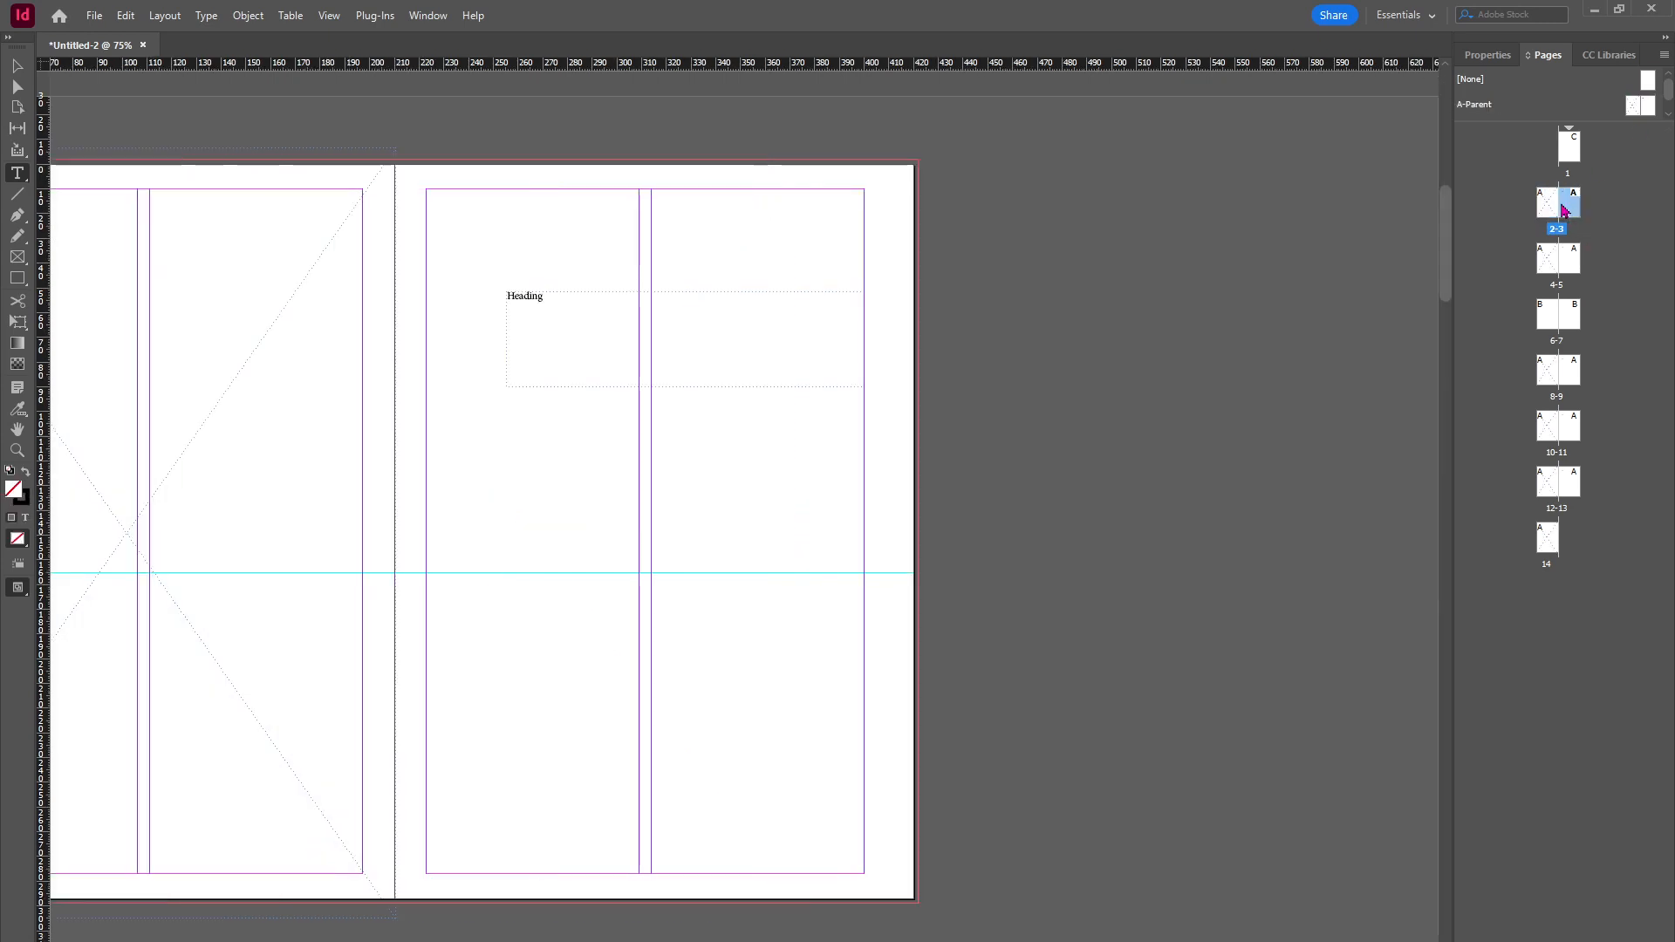
double_click(1553, 260)
left_click(1570, 262)
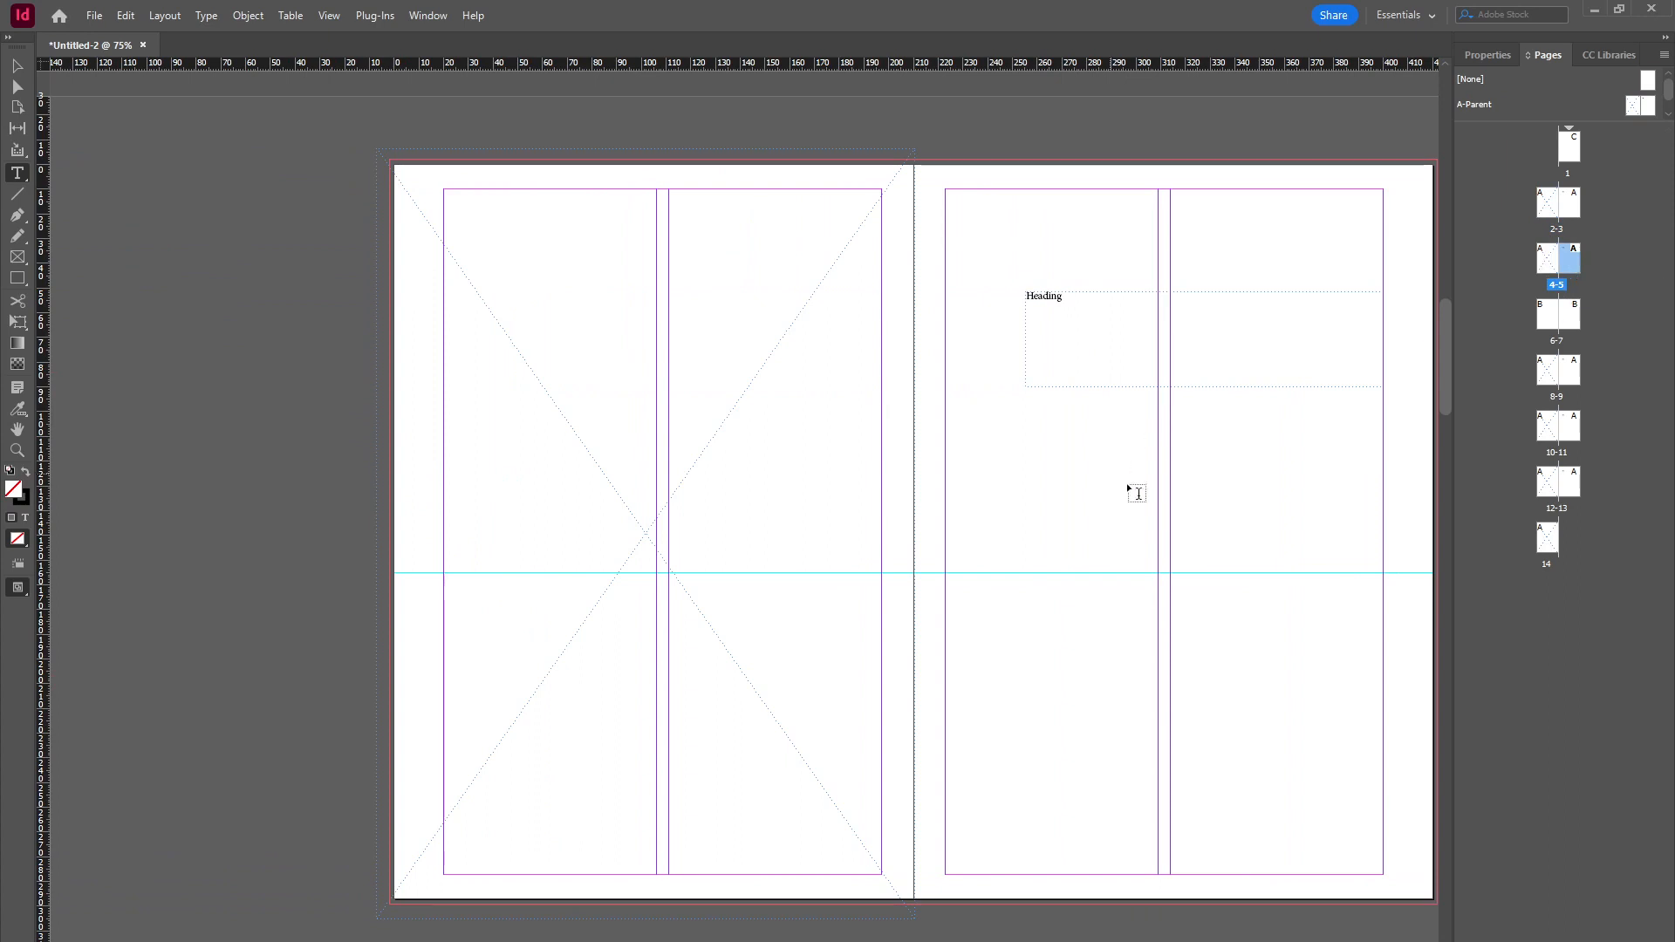
double_click(1574, 321)
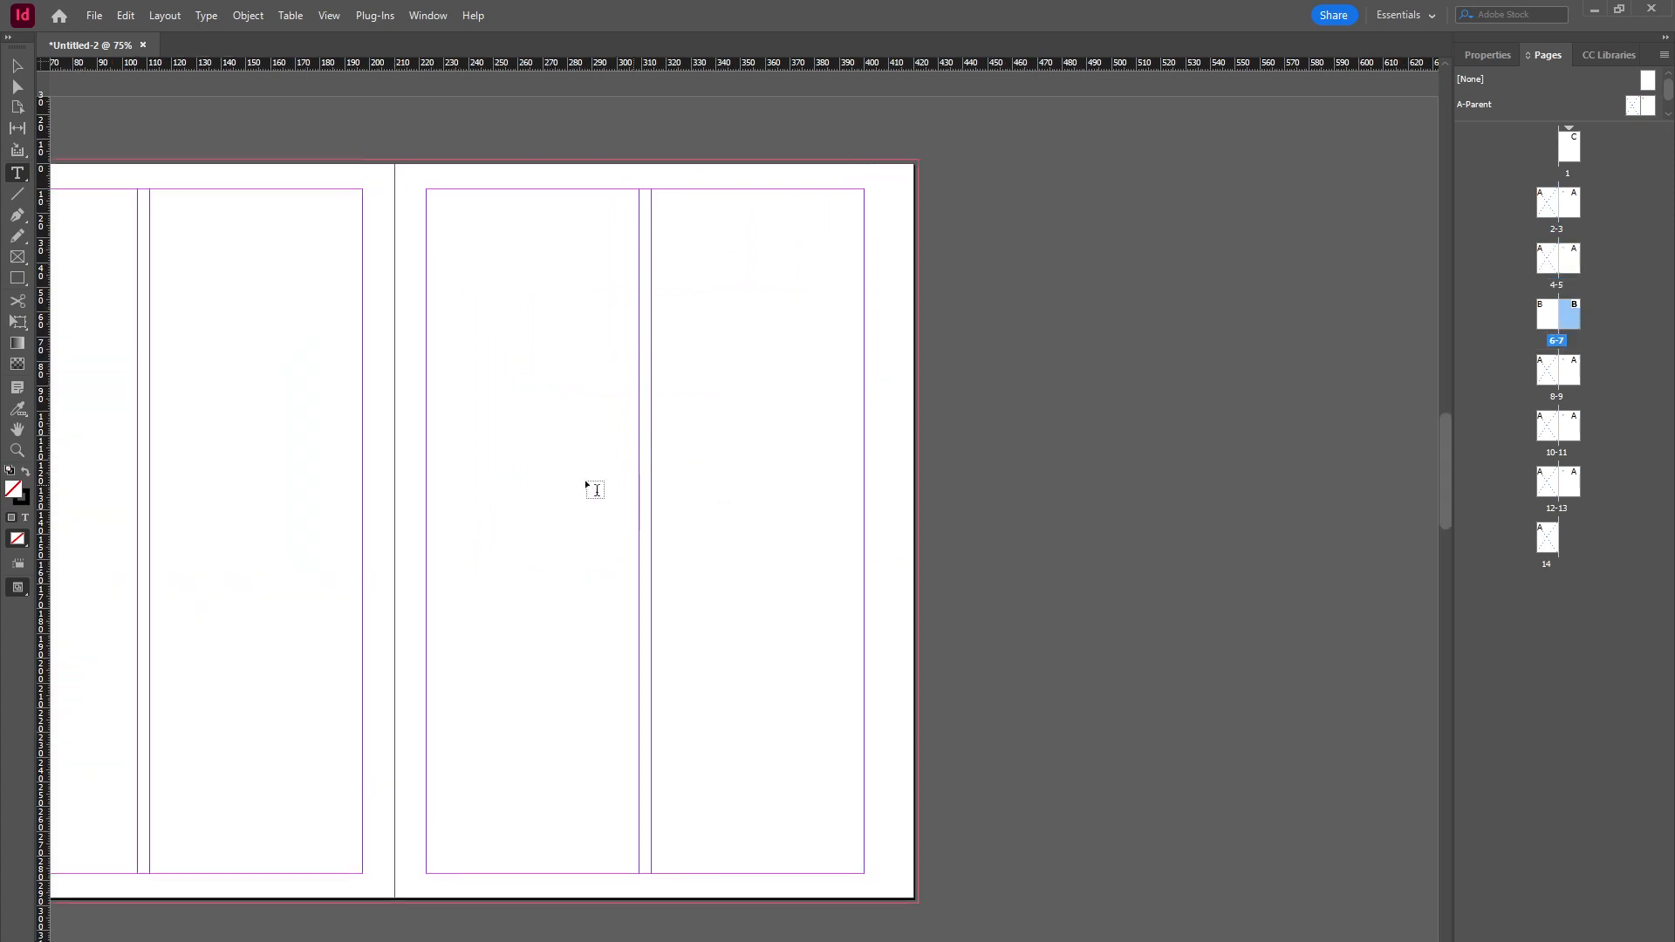
left_click(1567, 371)
left_click(1668, 114)
left_click(1668, 114)
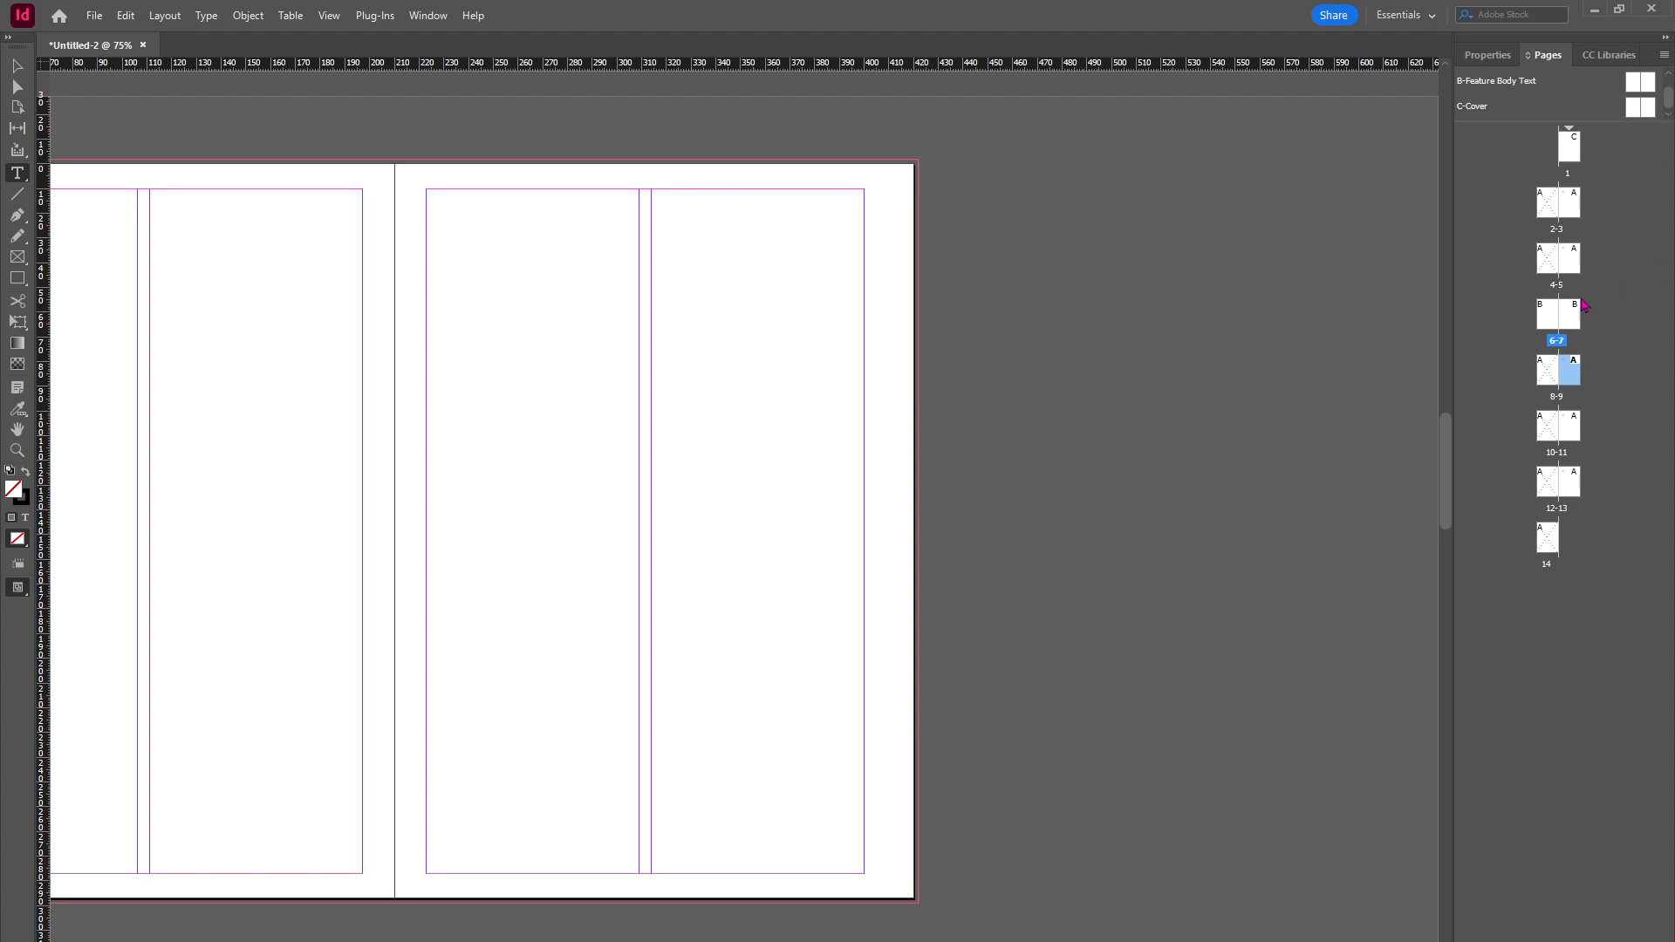
scroll(744, 524, "left", 5)
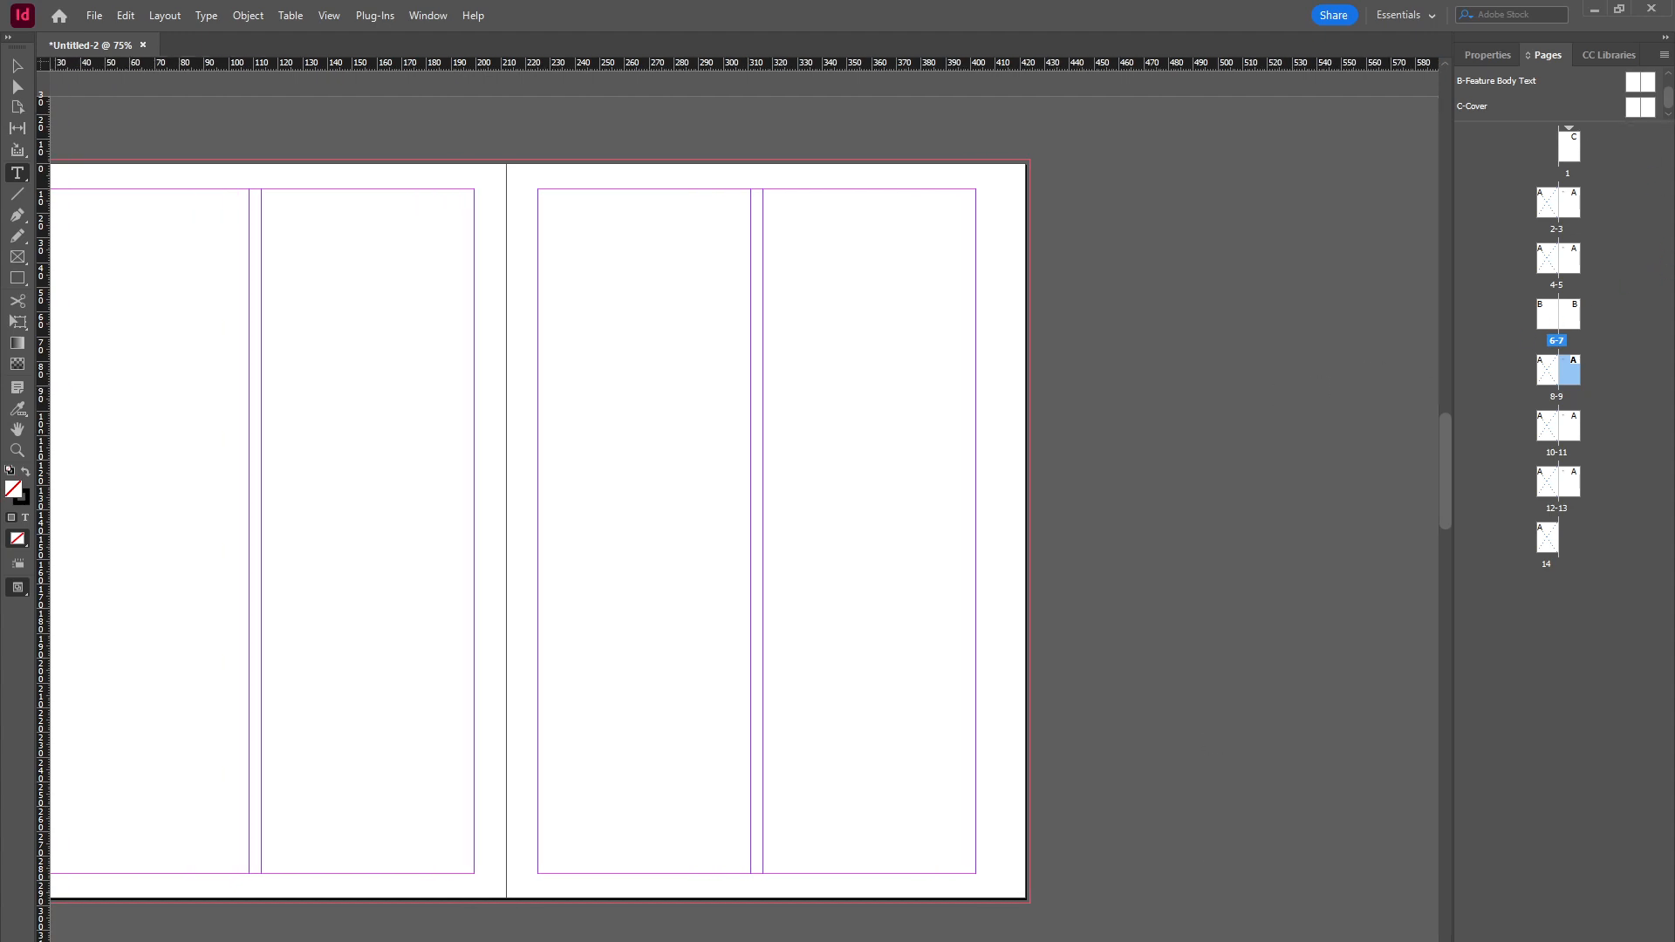
left_click_drag(1444, 518, 1420, 362)
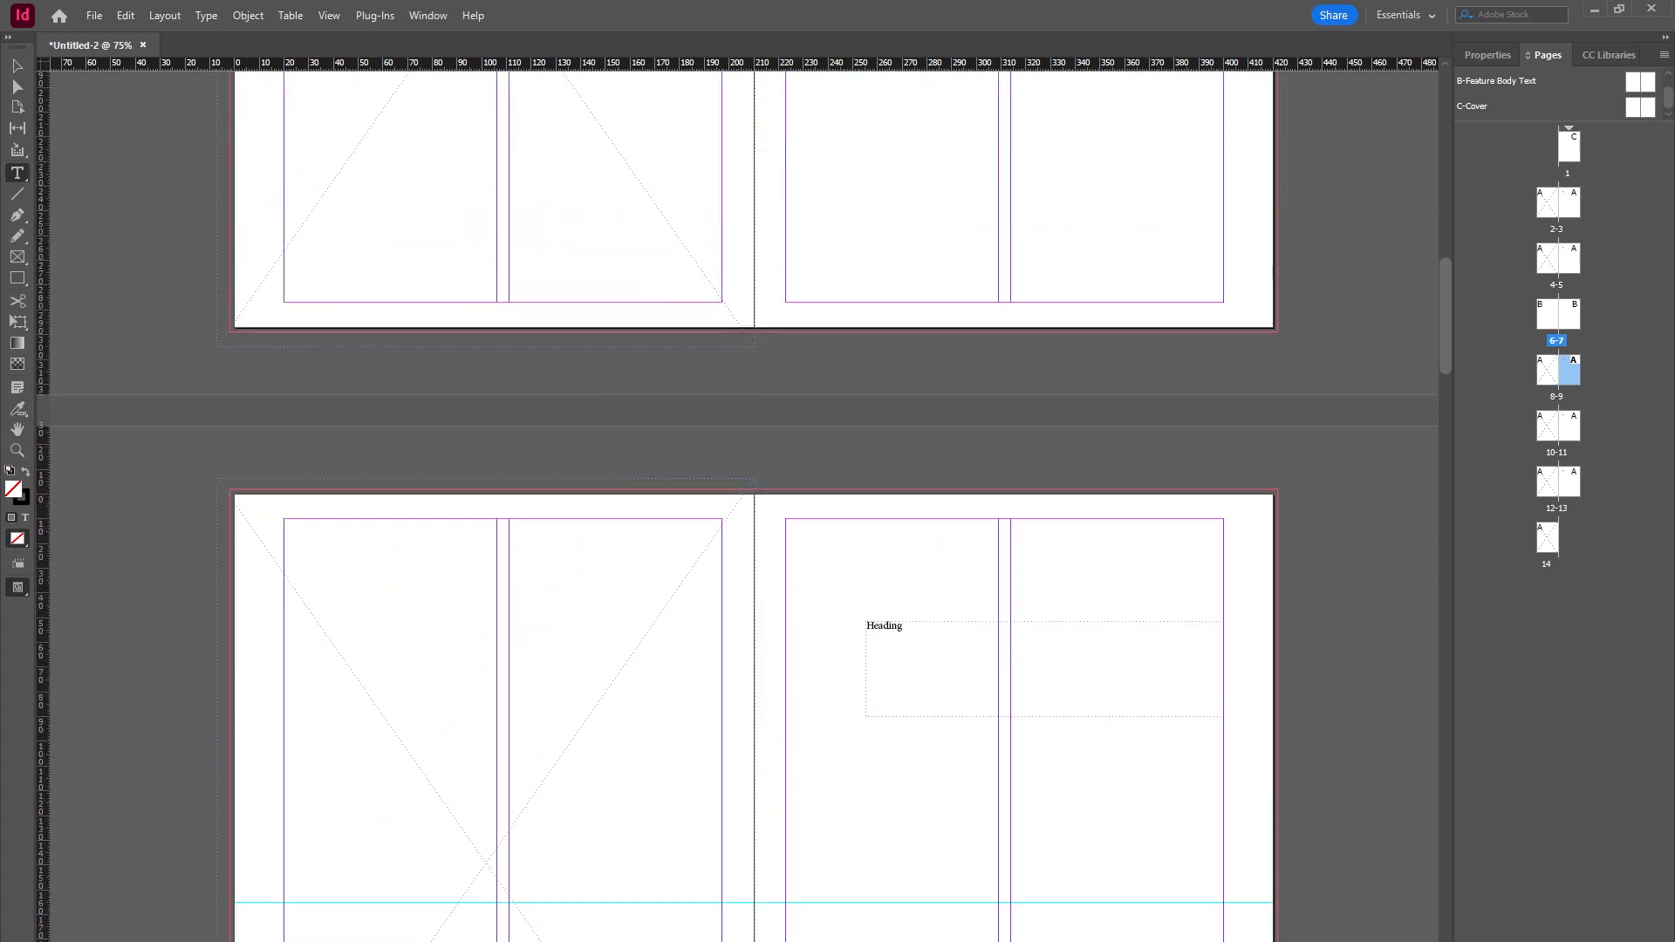